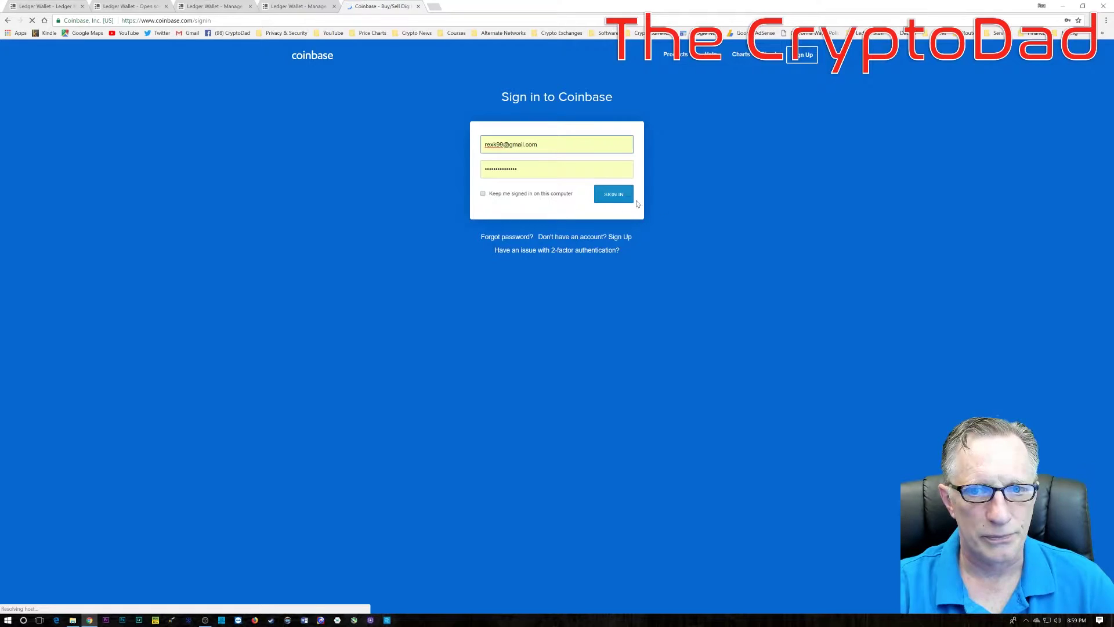
Sign in to Coinbase with the pasted two-step verification code and open the Buy/Sell page
{"action": "left_click", "coordinate": [632, 200]}
{"action": "key", "text": "ctrl+v"}
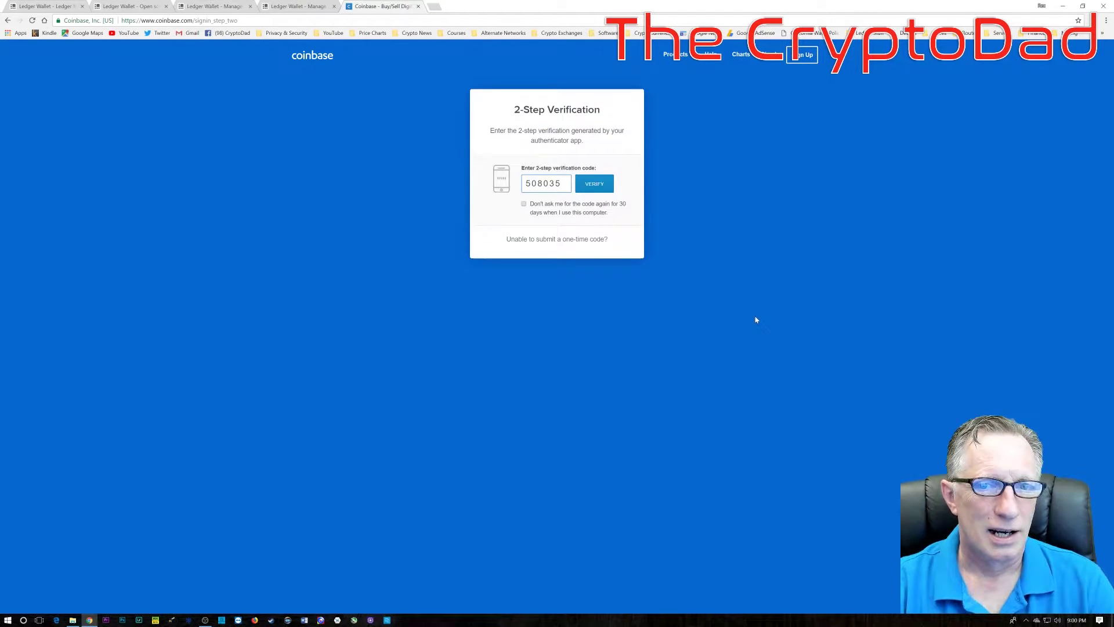
{"action": "left_click", "coordinate": [595, 184]}
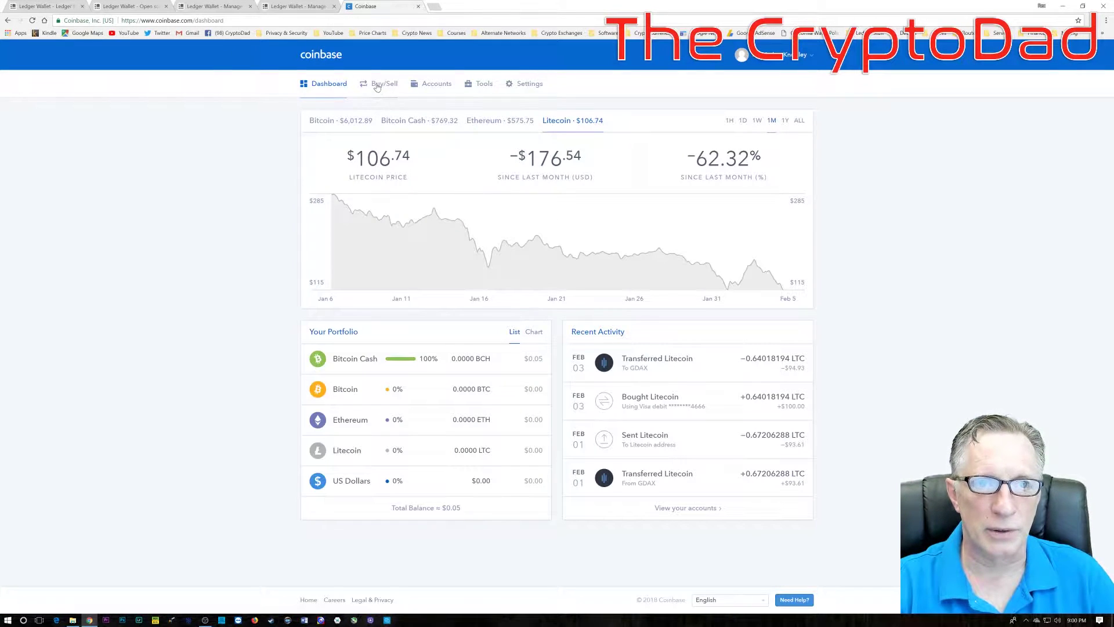
{"action": "left_click", "coordinate": [376, 87]}
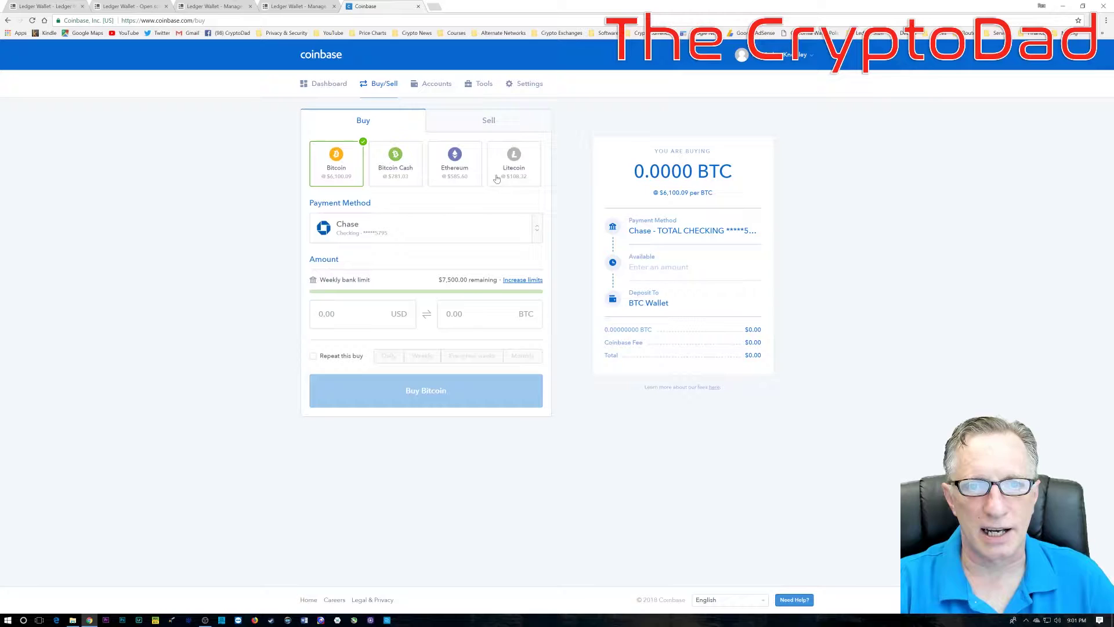
Buy 1 LTC for $112.16 with the Visa debit card, then go to the dashboard
{"action": "left_click", "coordinate": [515, 167]}
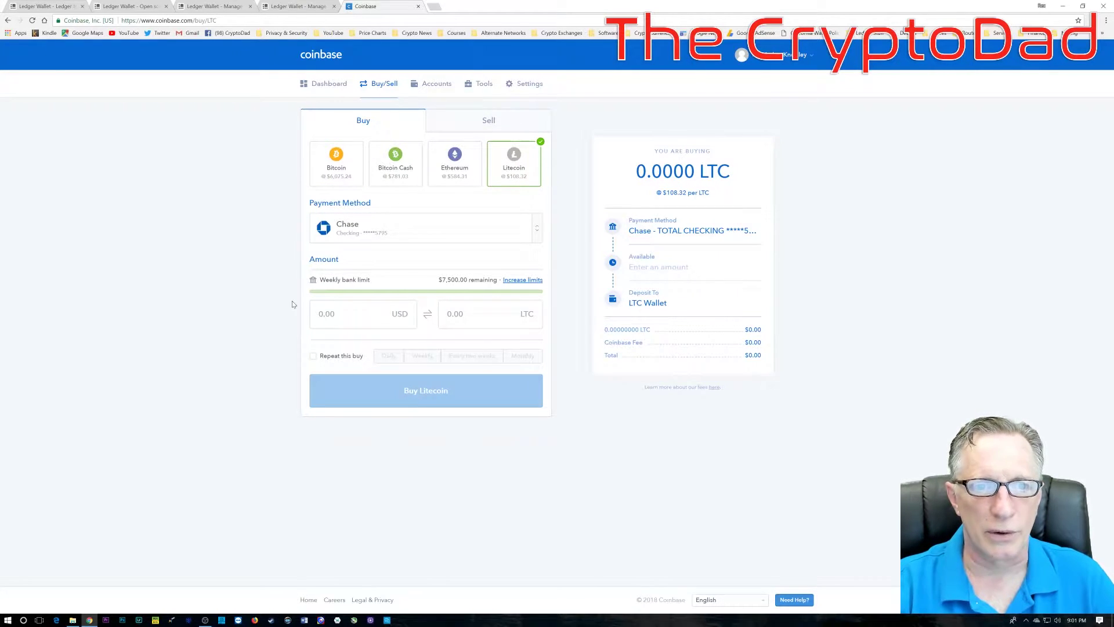
{"action": "left_click", "coordinate": [534, 229]}
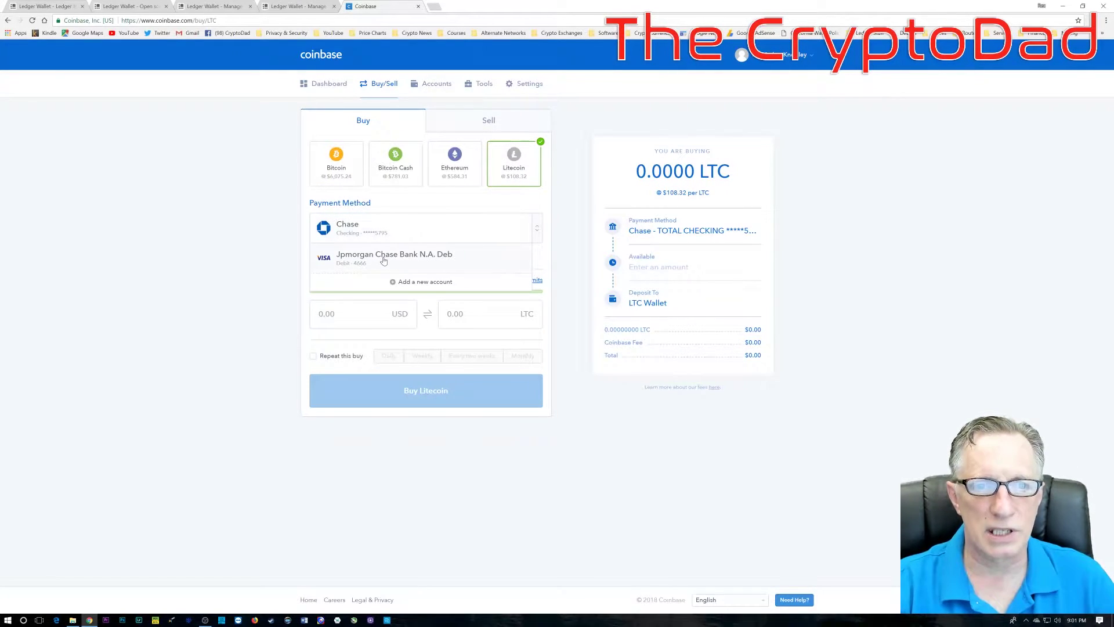
{"action": "left_click", "coordinate": [384, 259]}
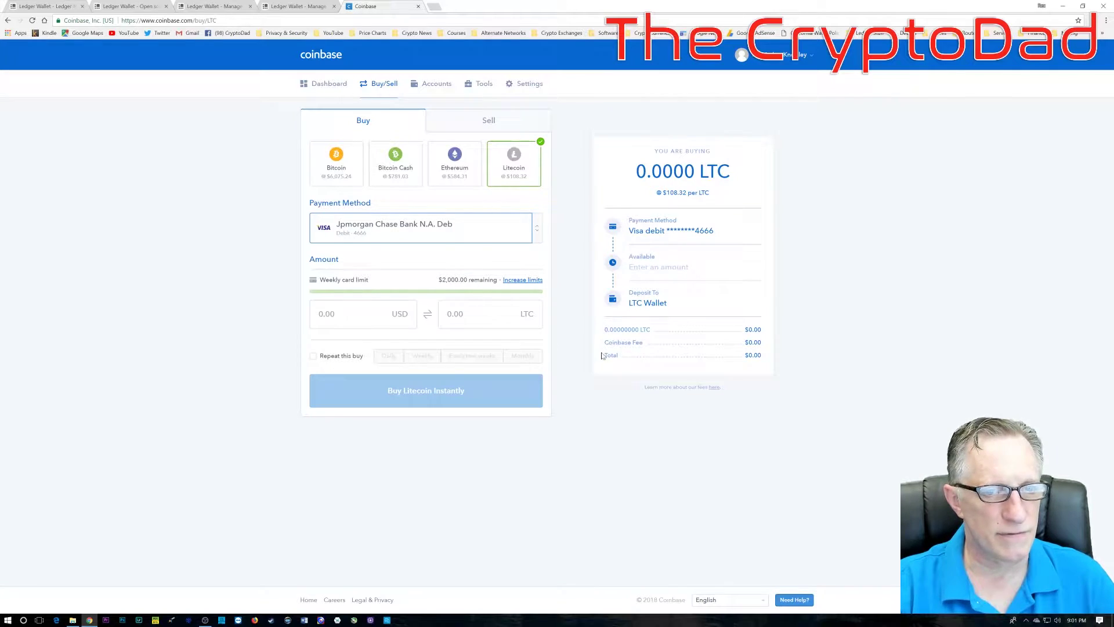
{"action": "key", "text": "Tab"}
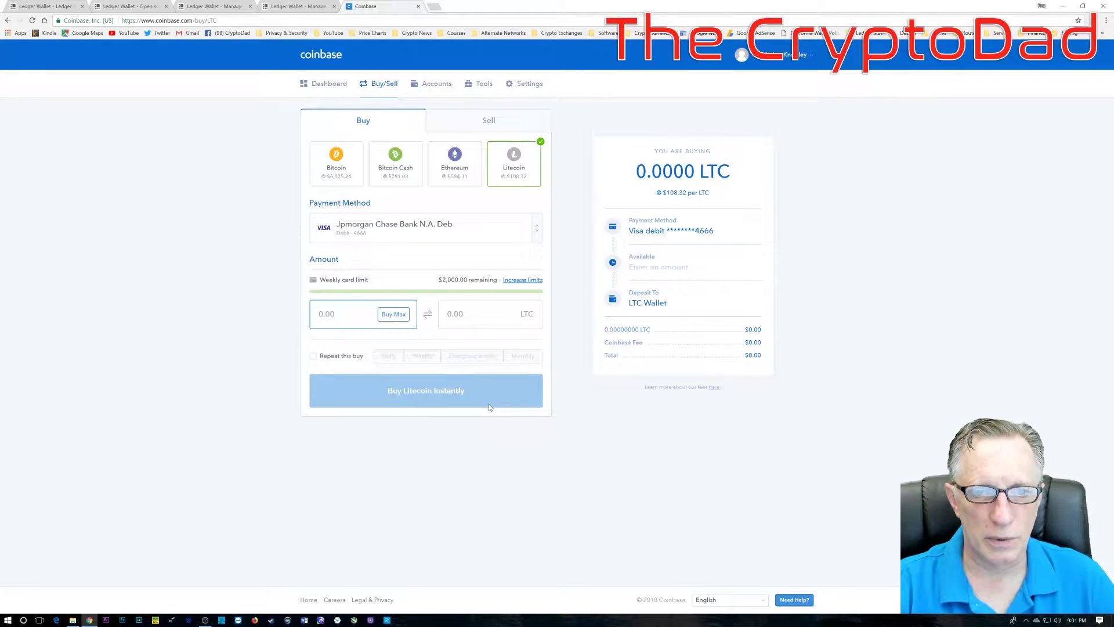
{"action": "key", "text": "Tab"}
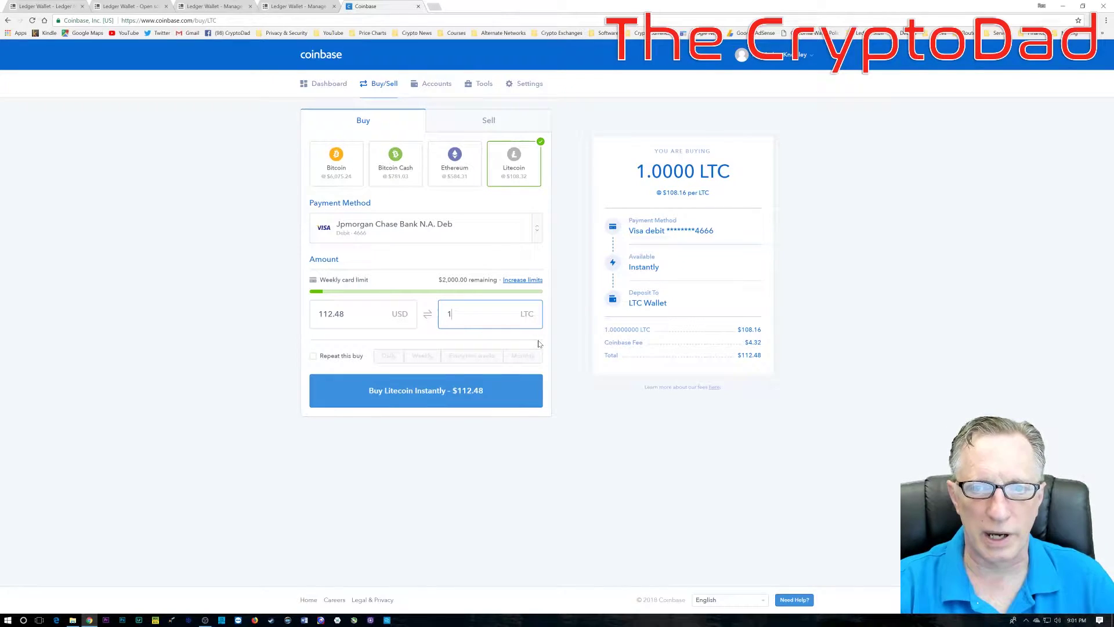
{"action": "left_click", "coordinate": [421, 395]}
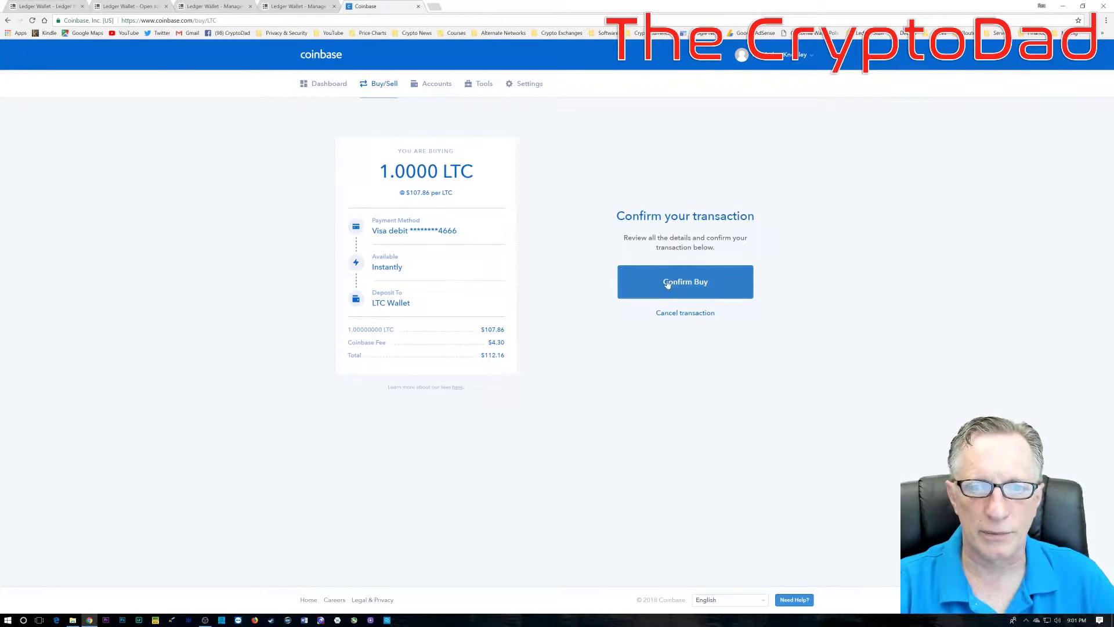
{"action": "left_click", "coordinate": [691, 282]}
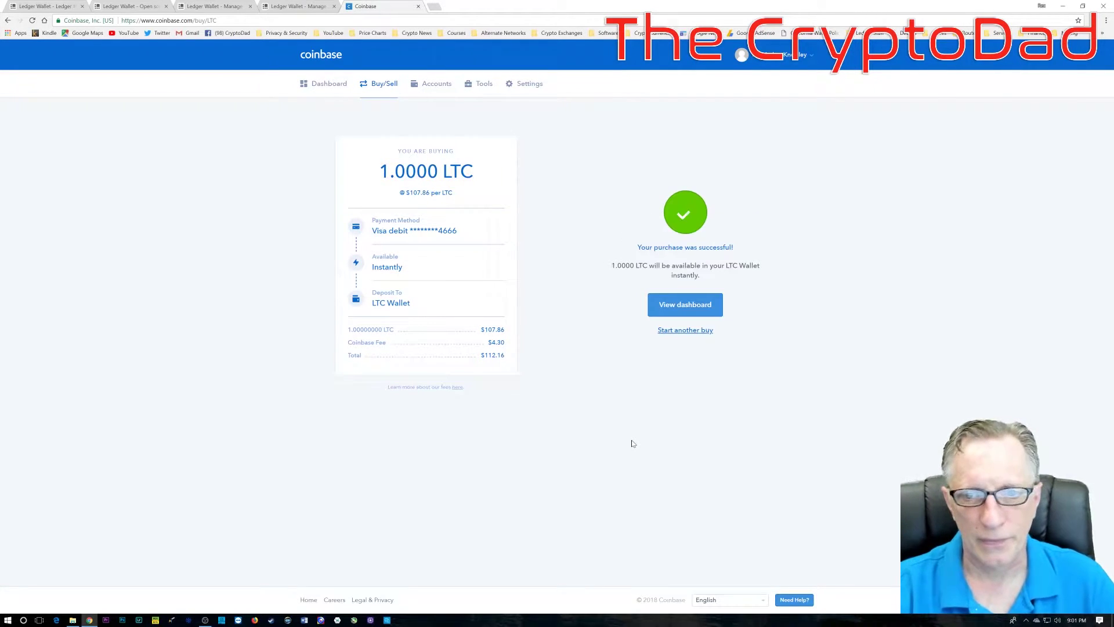
{"action": "left_click", "coordinate": [702, 308]}
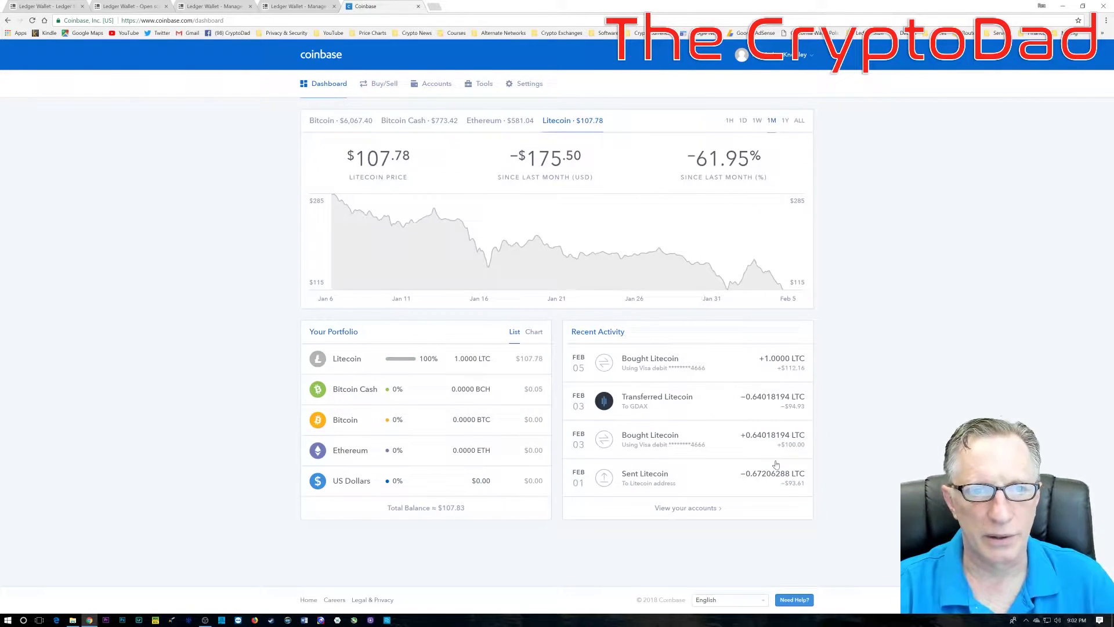
Open GDAX from the Crypto Exchanges bookmarks in a new tab and select the LTC/USD market
{"action": "key", "text": "ctrl+t"}
{"action": "left_click", "coordinate": [562, 33]}
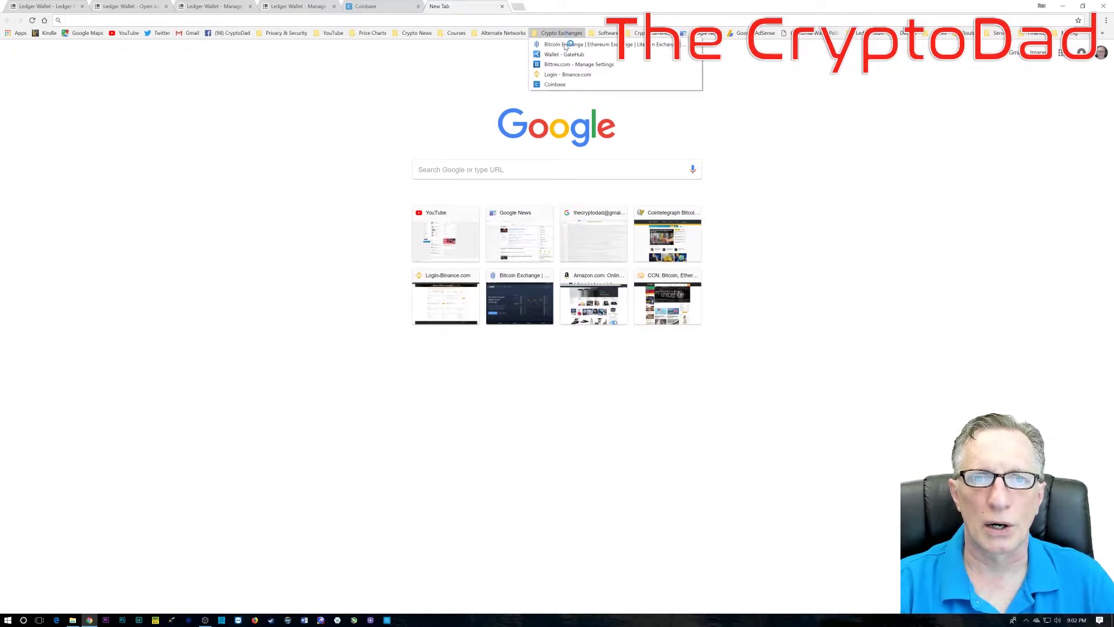
{"action": "left_click", "coordinate": [580, 64]}
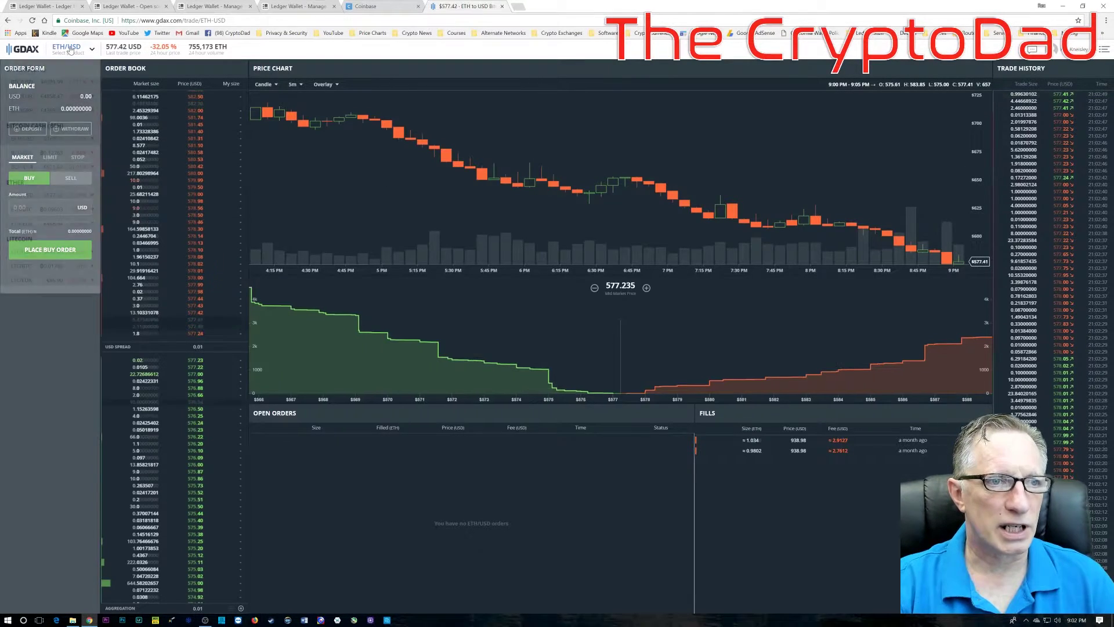
{"action": "mouse_move", "coordinate": [70, 49]}
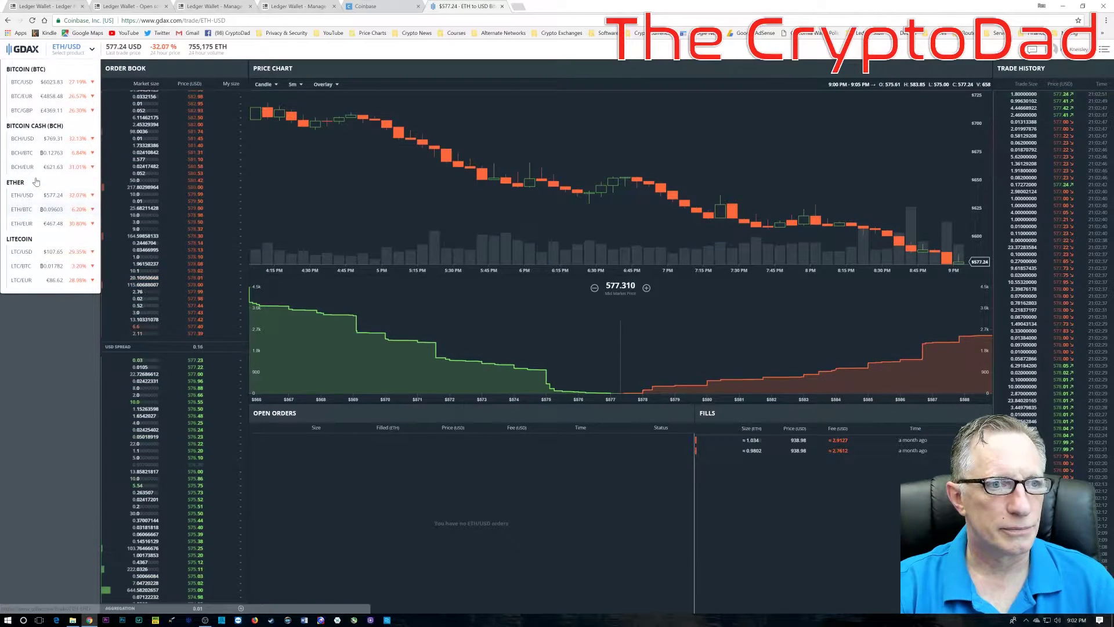
{"action": "left_click", "coordinate": [35, 252]}
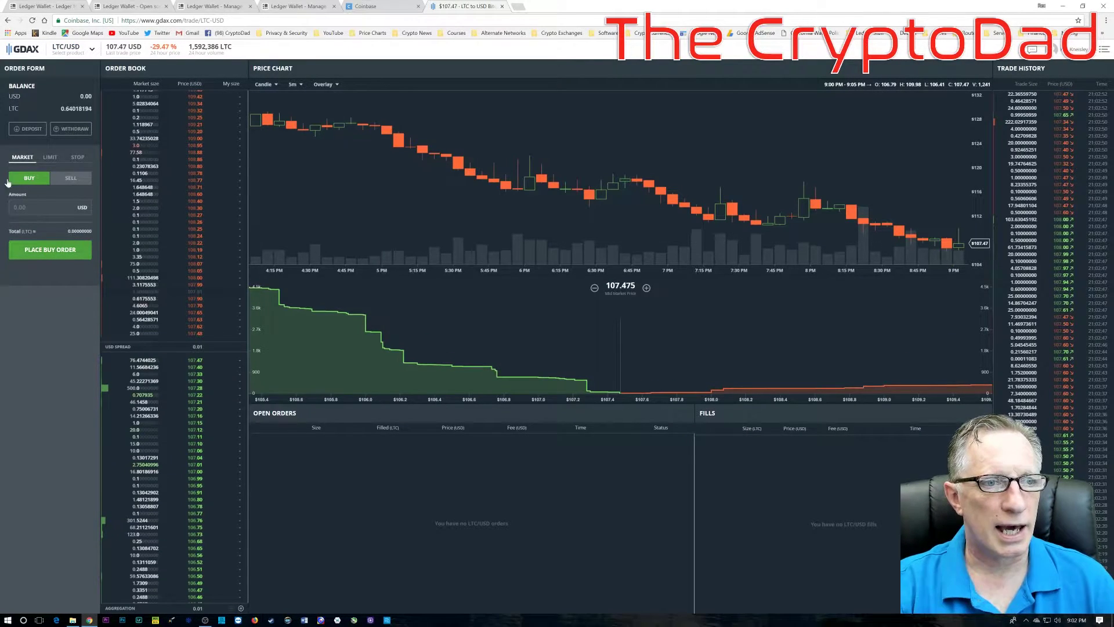
Deposit 1 LTC into GDAX from the Coinbase LTC Wallet
{"action": "left_click", "coordinate": [28, 129]}
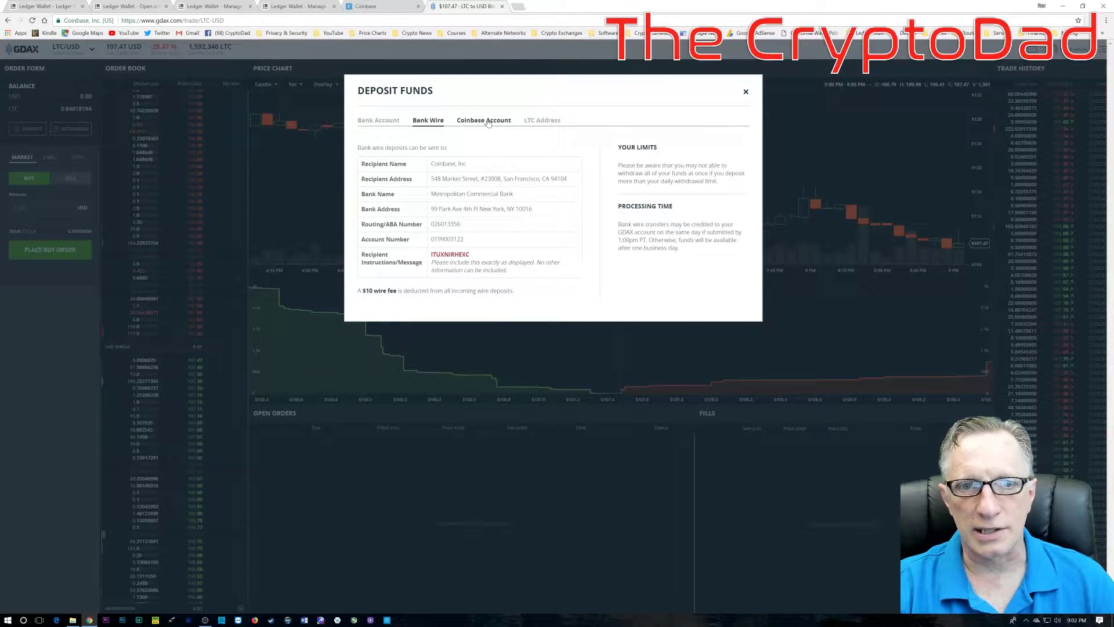
{"action": "left_click", "coordinate": [485, 122]}
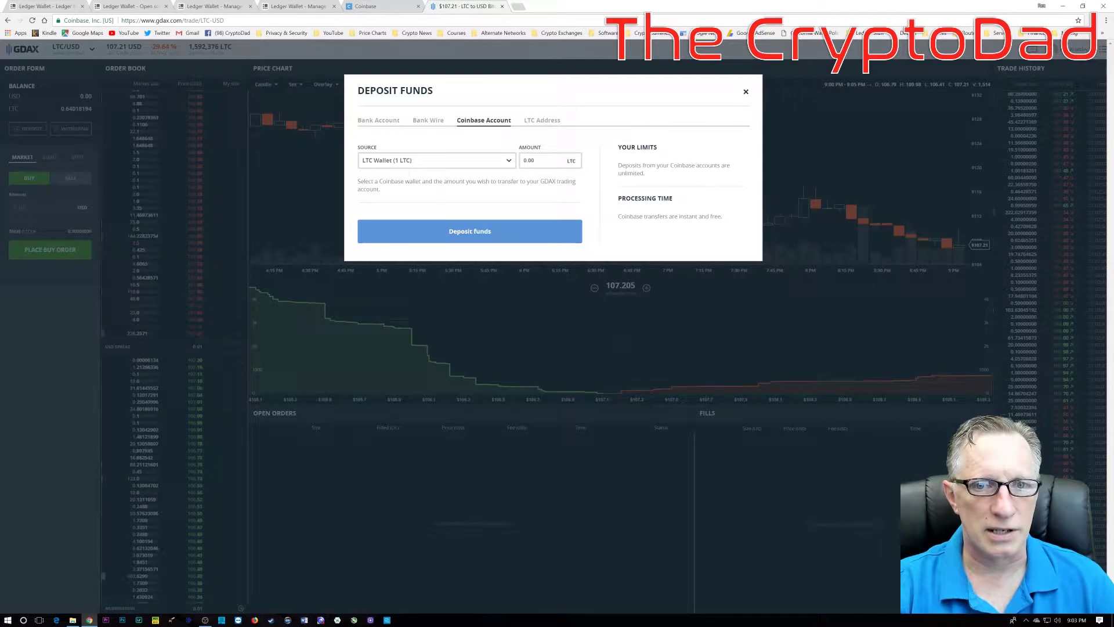
{"action": "type", "text": "1"}
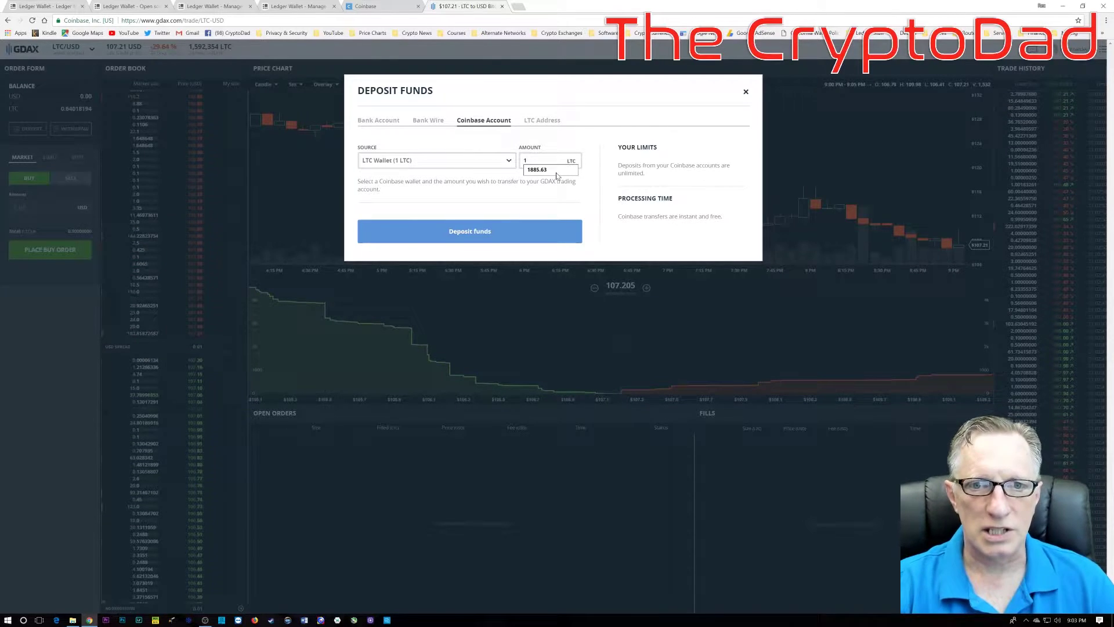
{"action": "left_click", "coordinate": [477, 190]}
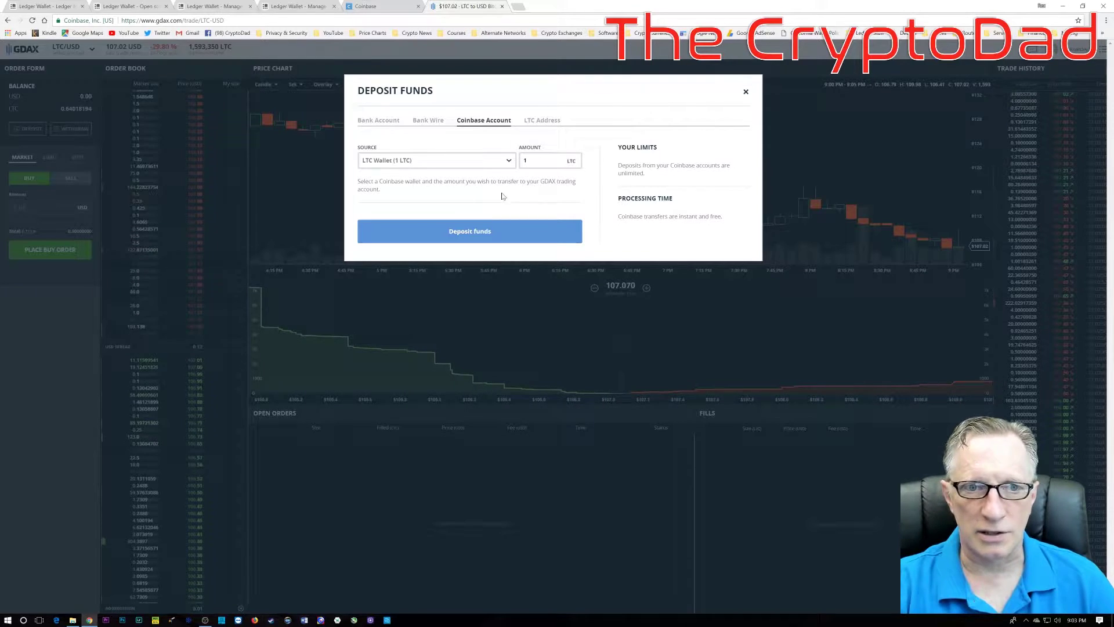
{"action": "left_click", "coordinate": [470, 231]}
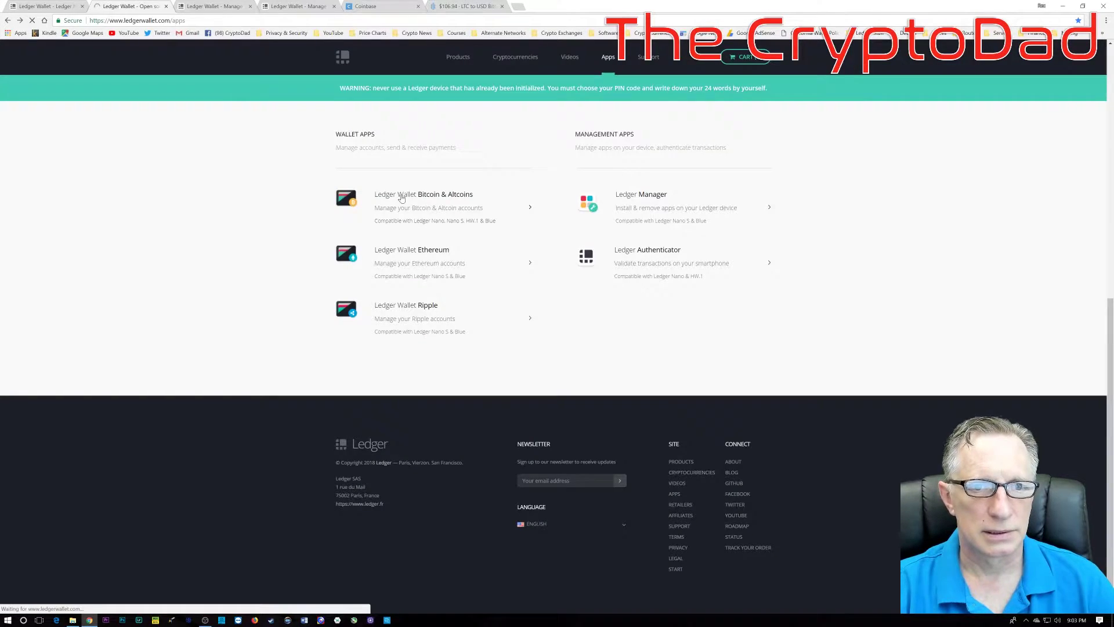
Go from the Ledger Wallet Bitcoin & Altcoins page to its Chrome Web Store install listing
{"action": "left_click", "coordinate": [402, 196]}
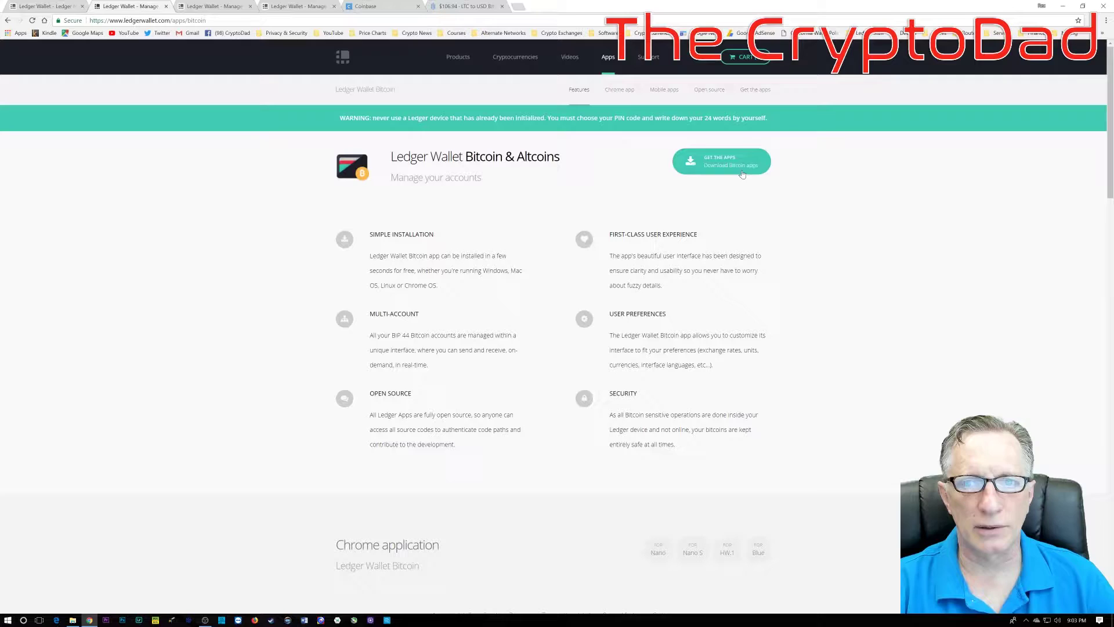
{"action": "left_click", "coordinate": [742, 174]}
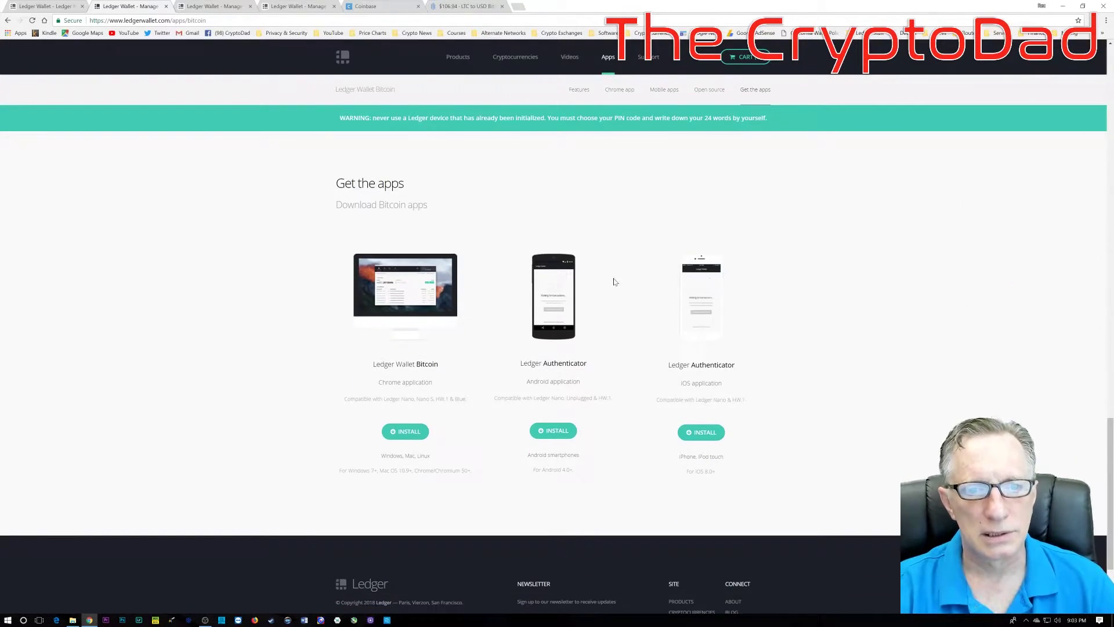
{"action": "left_click", "coordinate": [406, 431]}
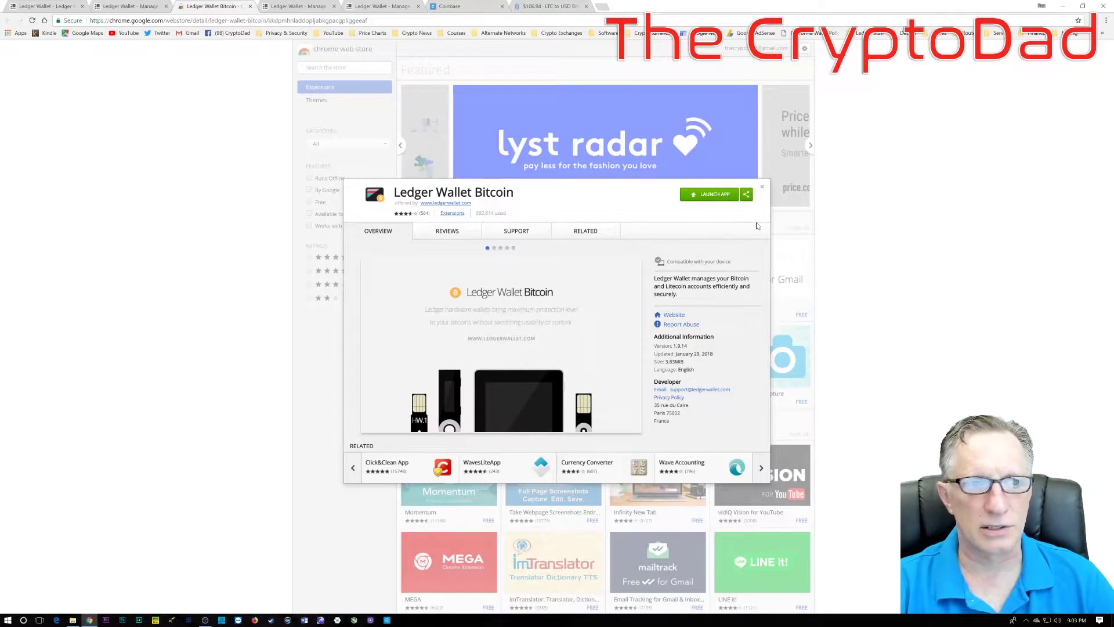
Close the Ledger Wallet Bitcoin details and go to Chrome's installed apps page
{"action": "left_click", "coordinate": [210, 138]}
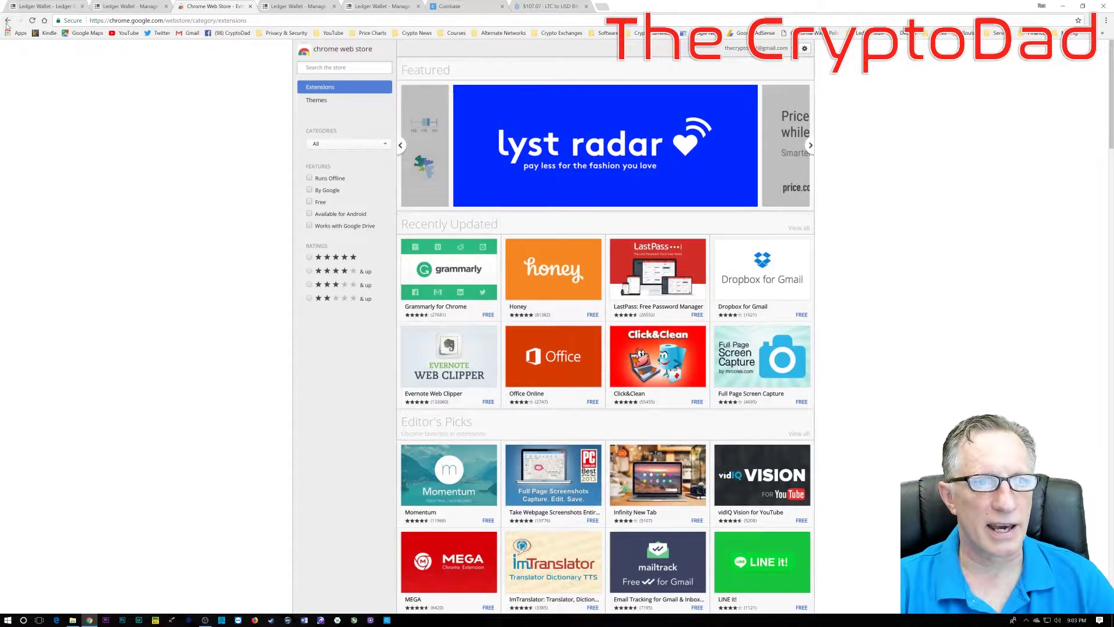
{"action": "left_click", "coordinate": [14, 32]}
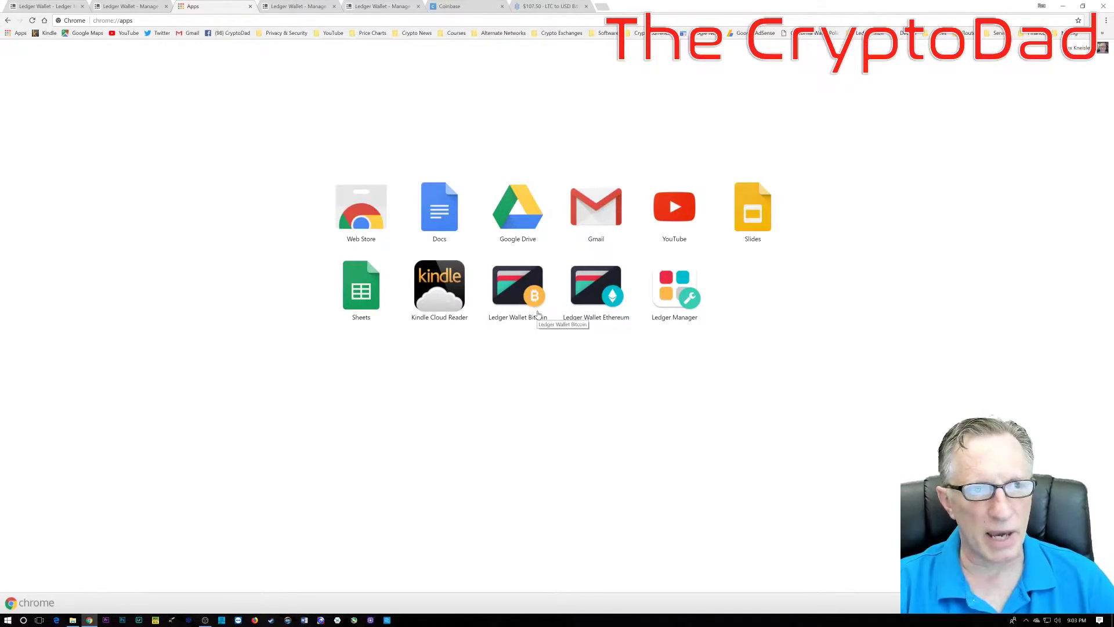
Back on the Ledger website, find Ledger Manager under Apps and open its Chrome Web Store install page
{"action": "key", "text": "ctrl+shift+Tab"}
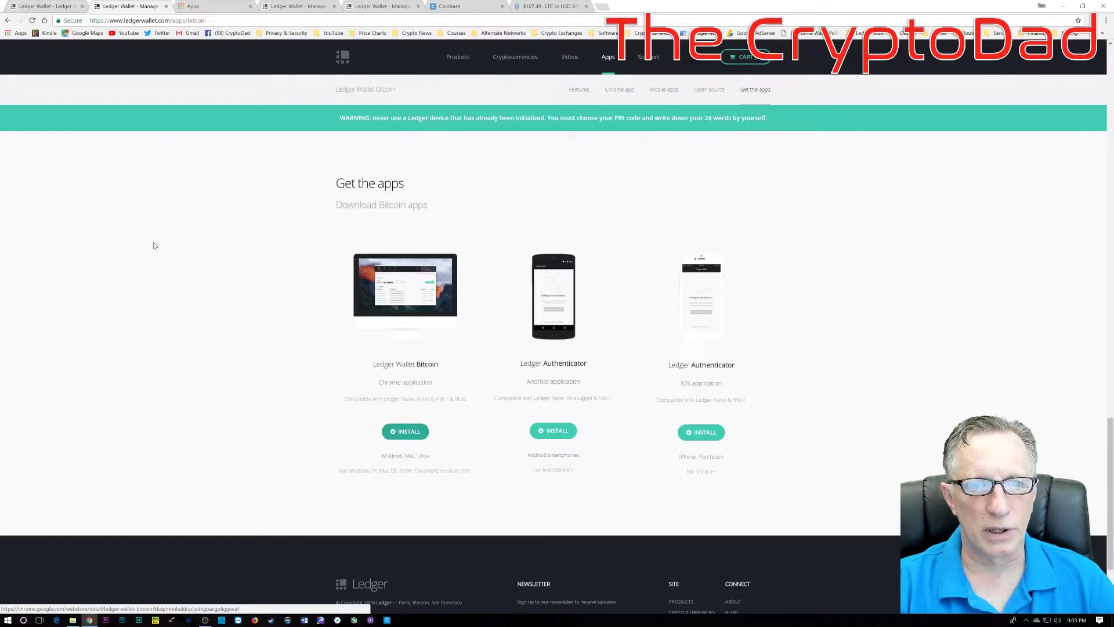
{"action": "left_click", "coordinate": [608, 57]}
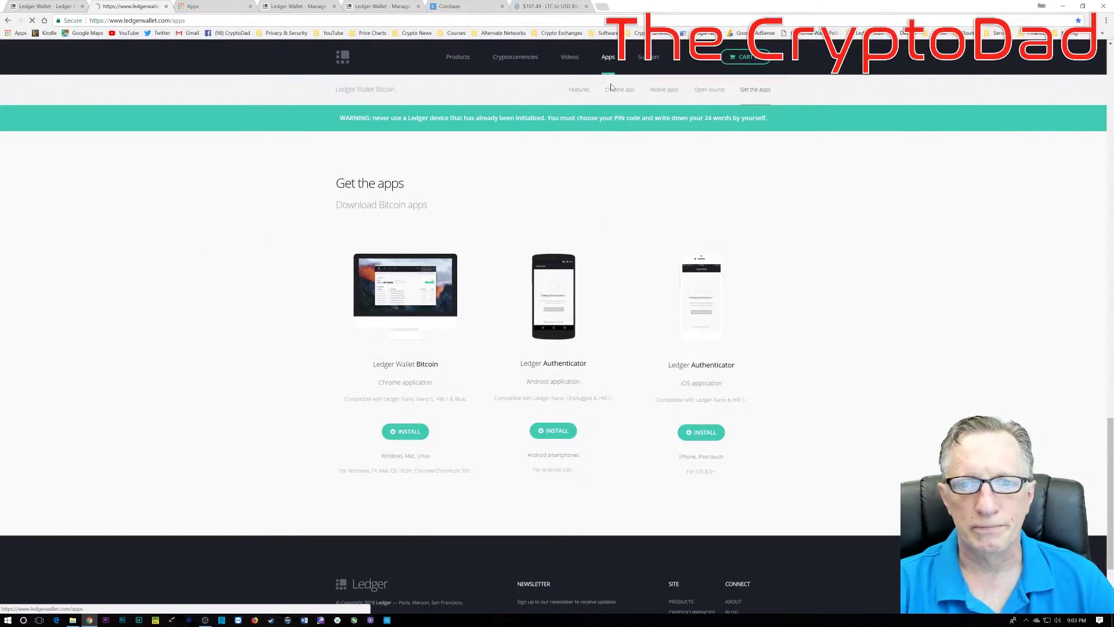
{"action": "scroll", "coordinate": [685, 455], "scroll_direction": "down", "scroll_amount": 4}
{"action": "scroll", "coordinate": [686, 455], "scroll_direction": "down", "scroll_amount": 2}
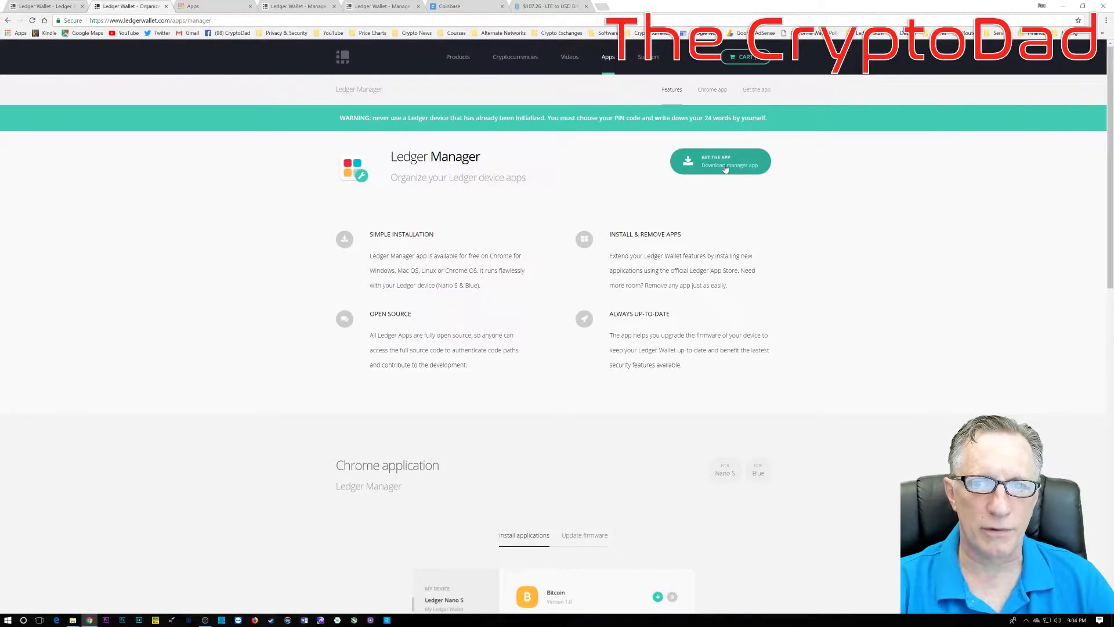
{"action": "left_click", "coordinate": [691, 173]}
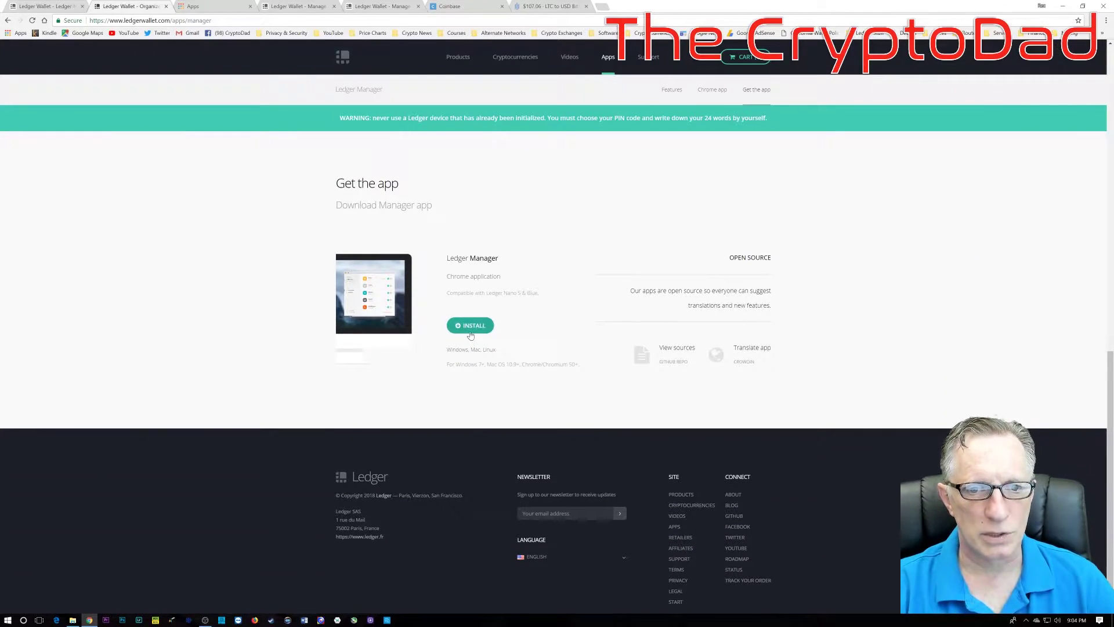
{"action": "left_click", "coordinate": [471, 328]}
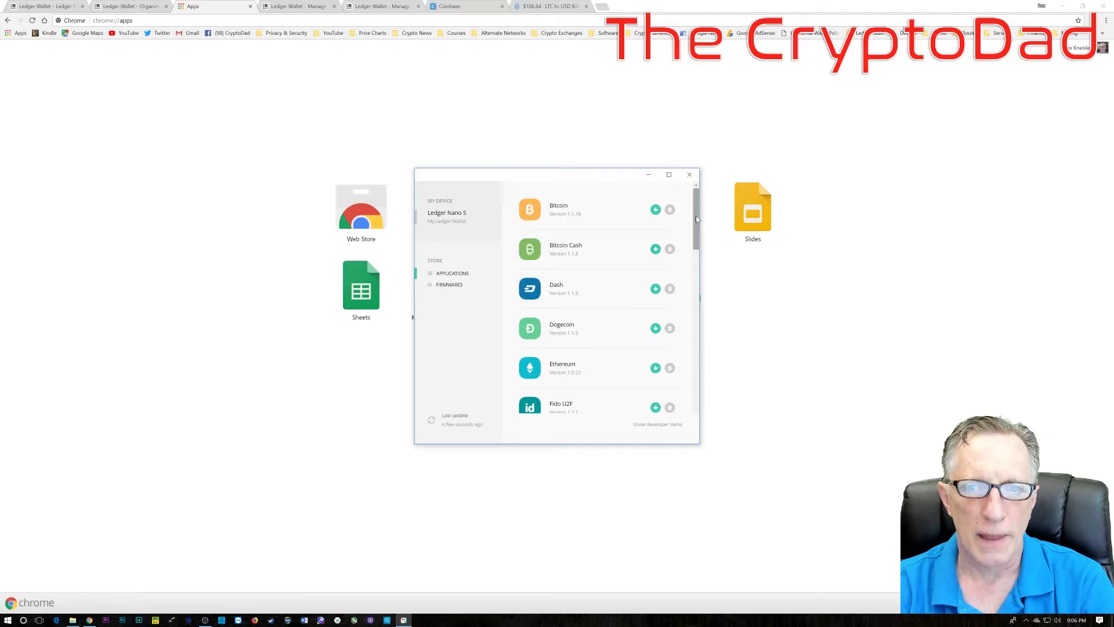
Scroll through the Ledger Manager application list
{"action": "left_click_drag", "start_coordinate": [695, 215], "coordinate": [696, 269]}
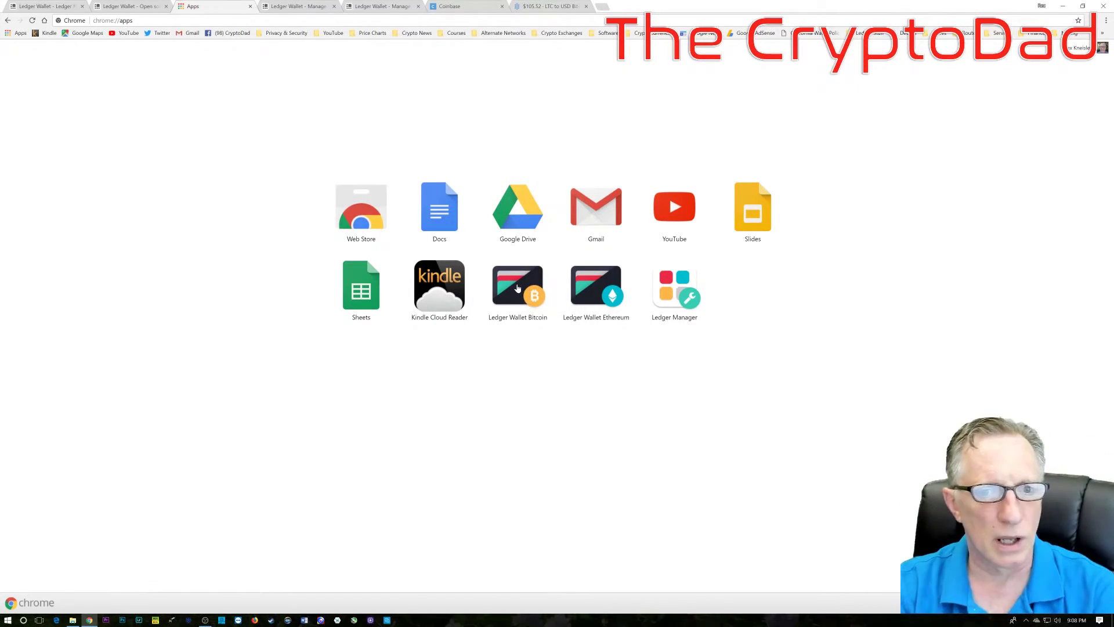
Launch Ledger Wallet Bitcoin and choose LEGACY addresses for the Litecoin wallet
{"action": "left_click", "coordinate": [517, 288]}
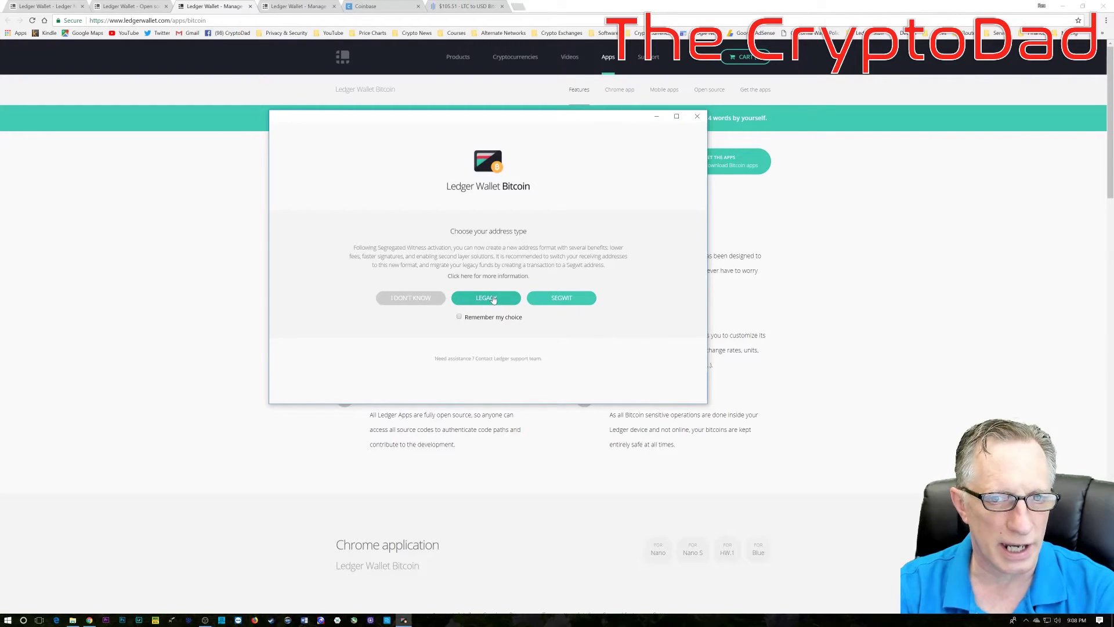
{"action": "left_click", "coordinate": [492, 300]}
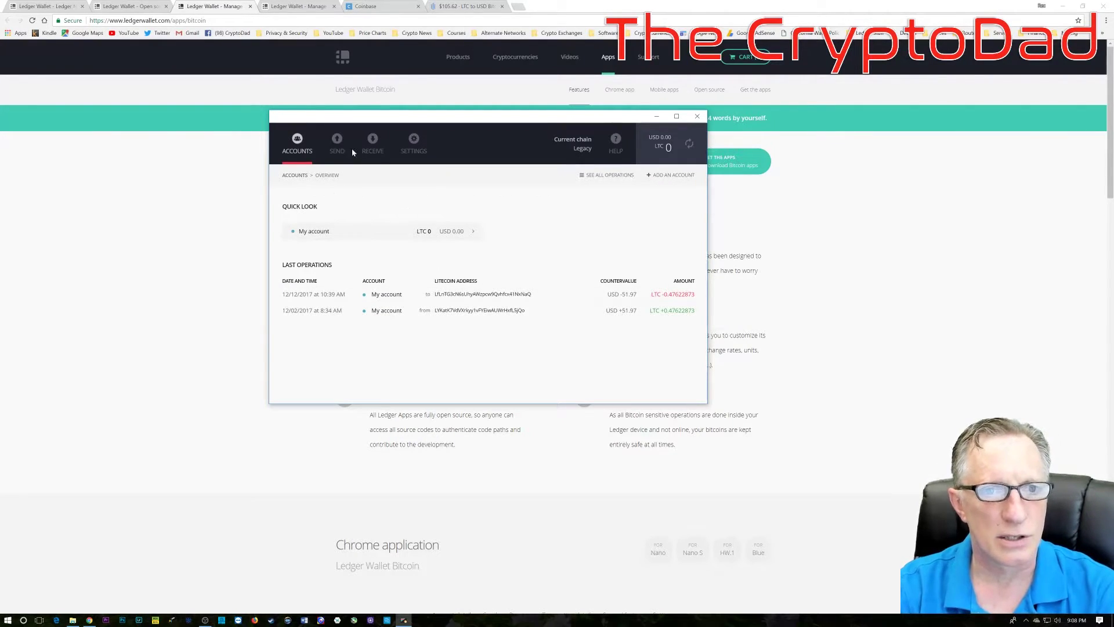
Show the Litecoin receiving address in Ledger Wallet Bitcoin and select it for copying
{"action": "left_click", "coordinate": [372, 144]}
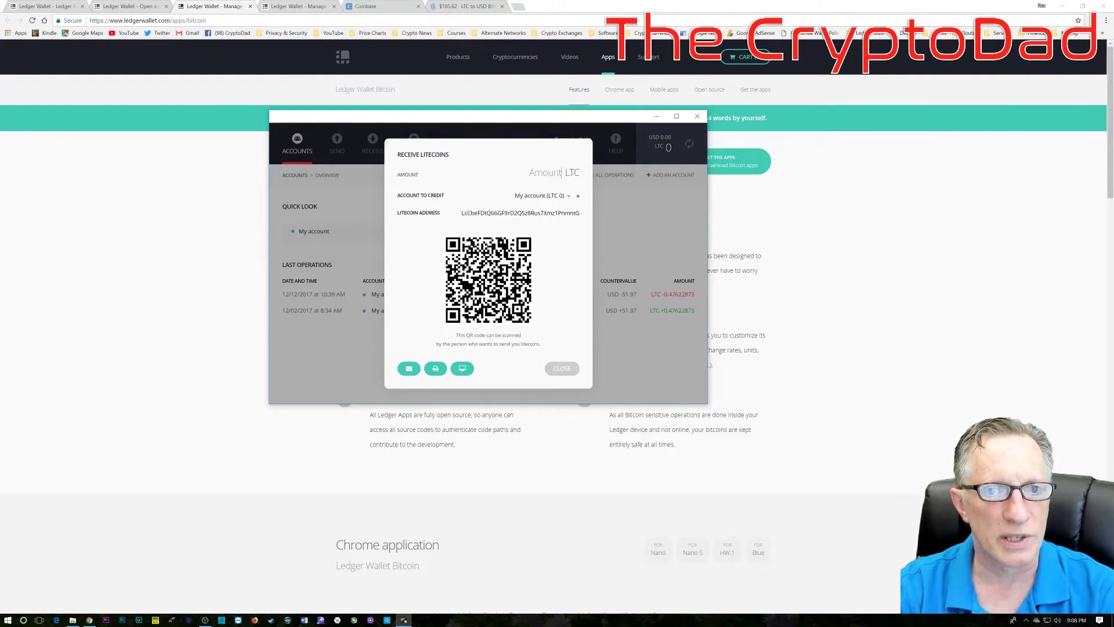
{"action": "double_click", "coordinate": [521, 213]}
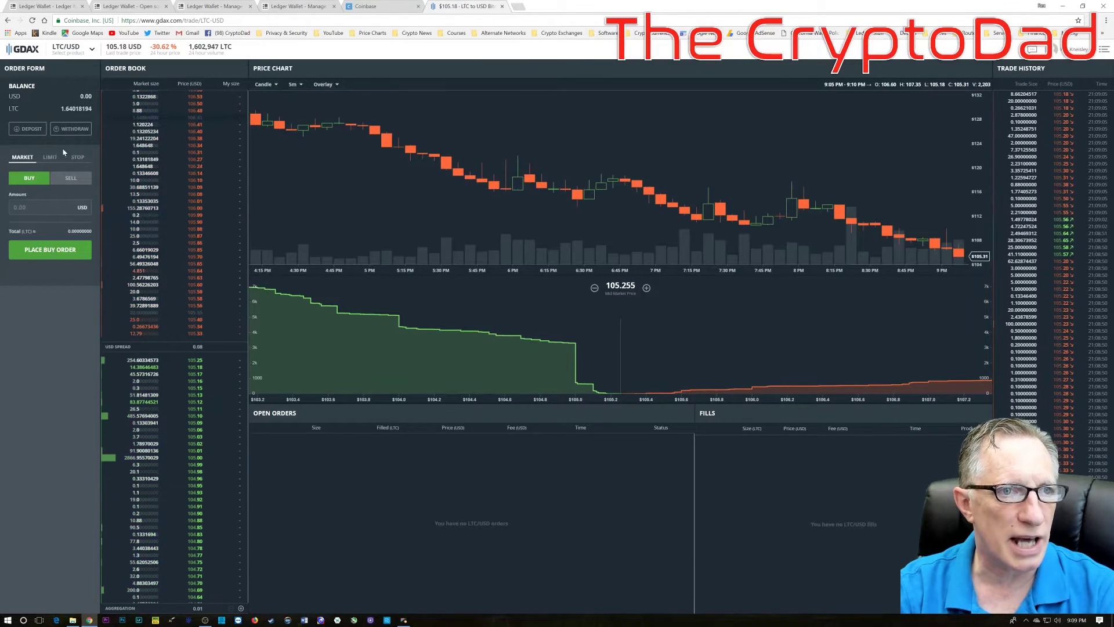
Select the LTC/USD pair and start a withdrawal to a Litecoin address
{"action": "left_click", "coordinate": [66, 49]}
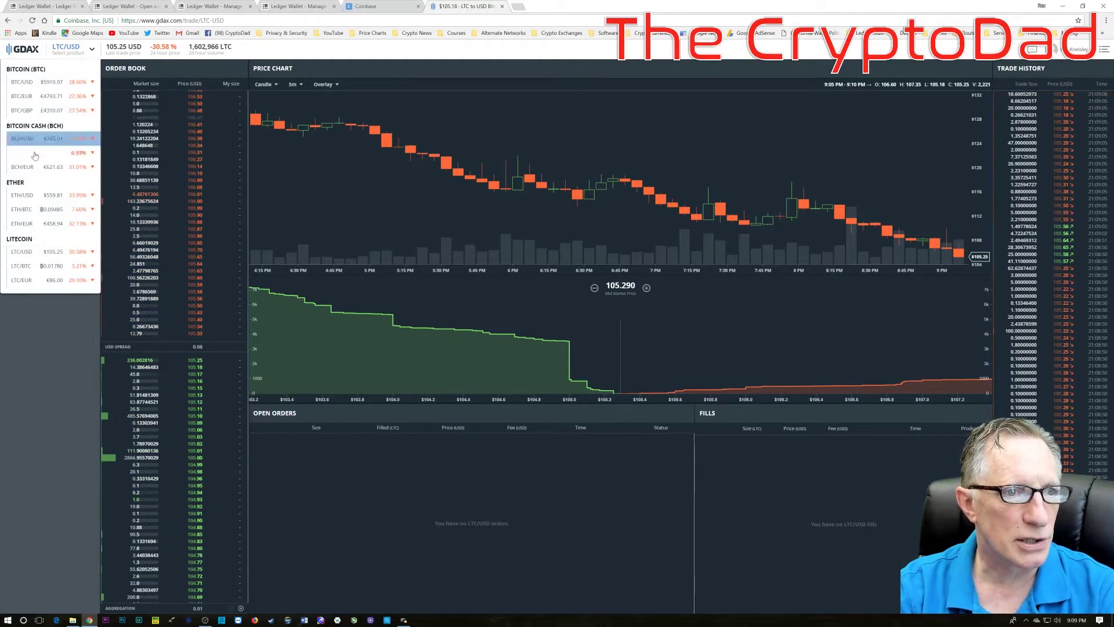
{"action": "left_click", "coordinate": [27, 253]}
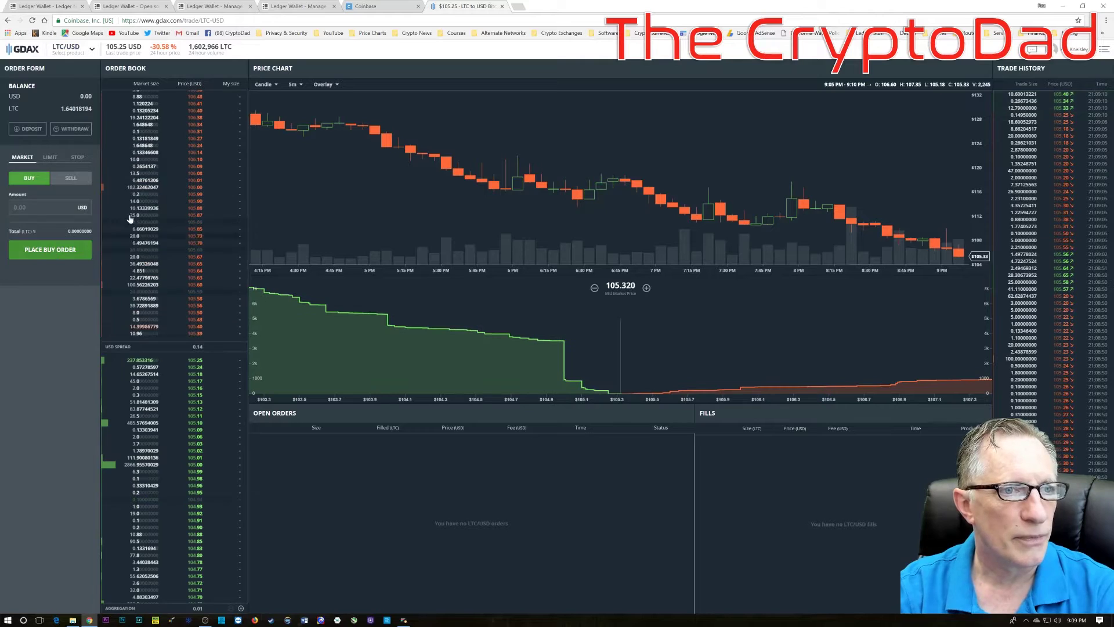
{"action": "left_click", "coordinate": [72, 129]}
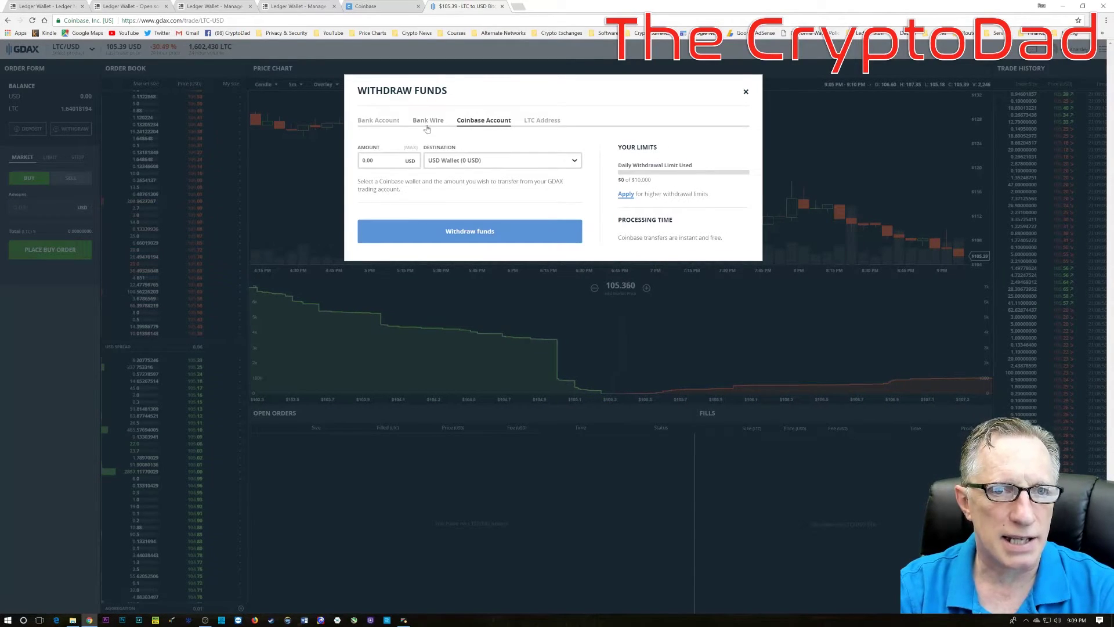
{"action": "left_click", "coordinate": [561, 122]}
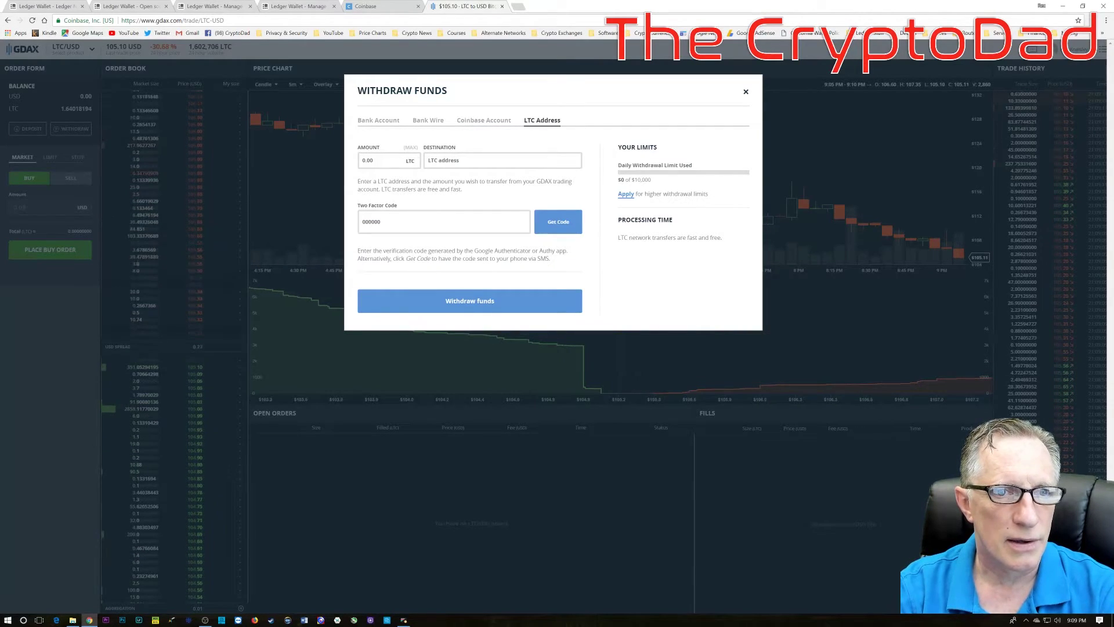
Withdraw 1 LTC to the pasted Ledger Litecoin address, confirming with the two-factor code
{"action": "left_click", "coordinate": [376, 165]}
{"action": "type", "text": "1"}
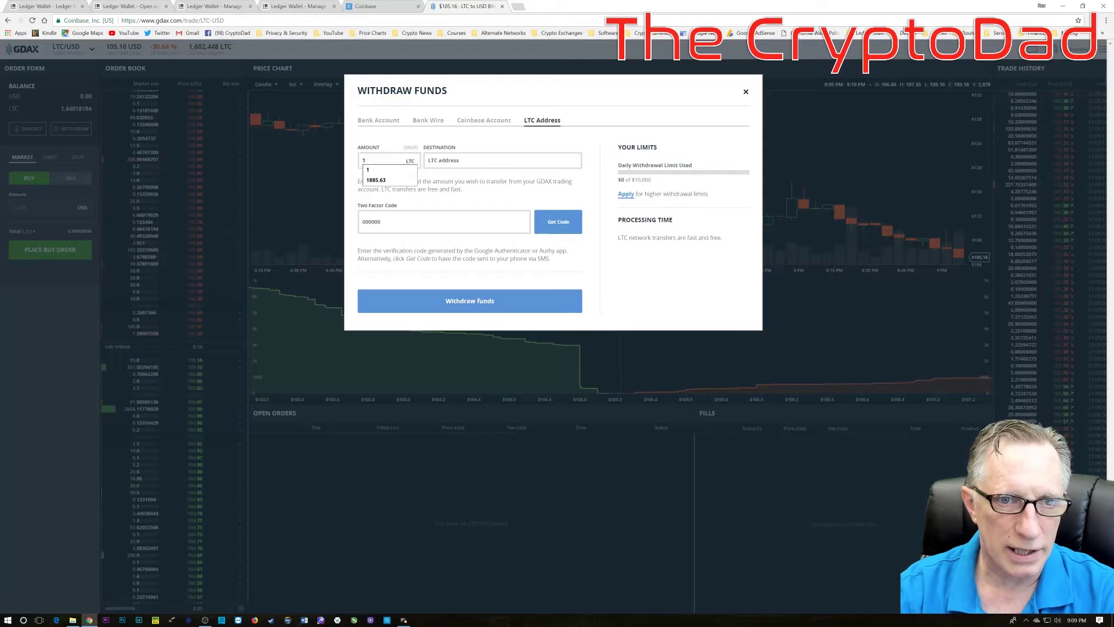
{"action": "left_click", "coordinate": [477, 162]}
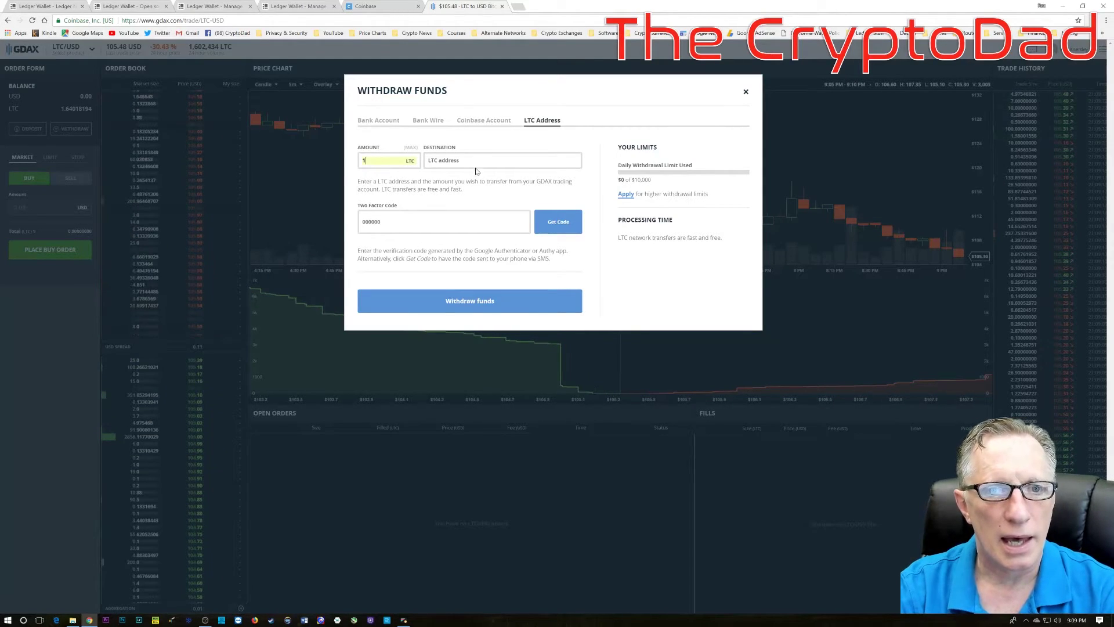
{"action": "right_click", "coordinate": [435, 160]}
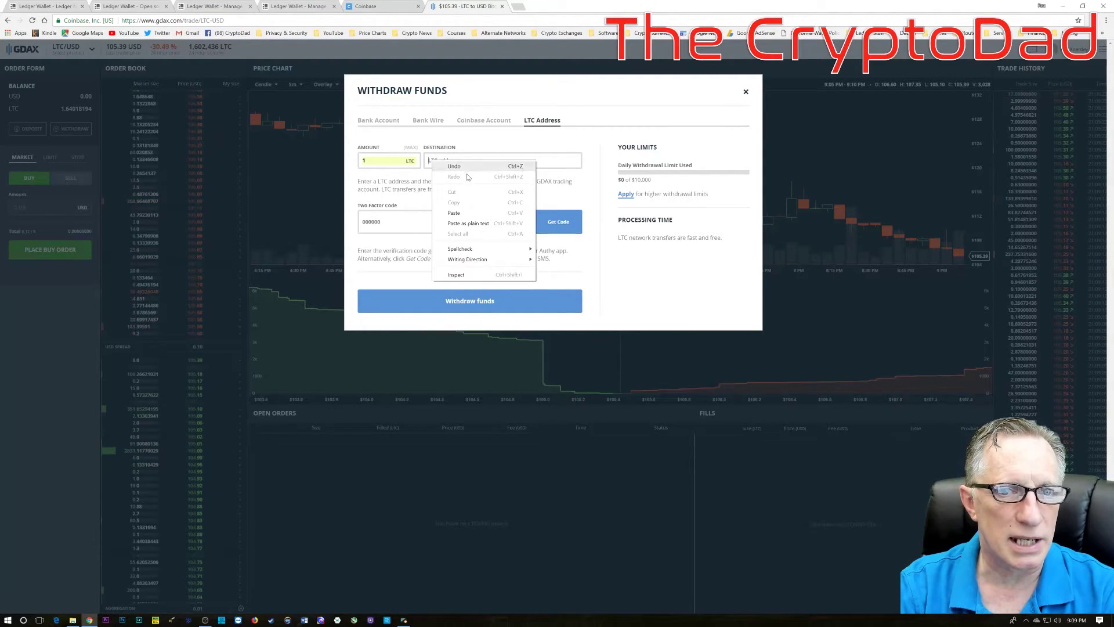
{"action": "left_click", "coordinate": [465, 210]}
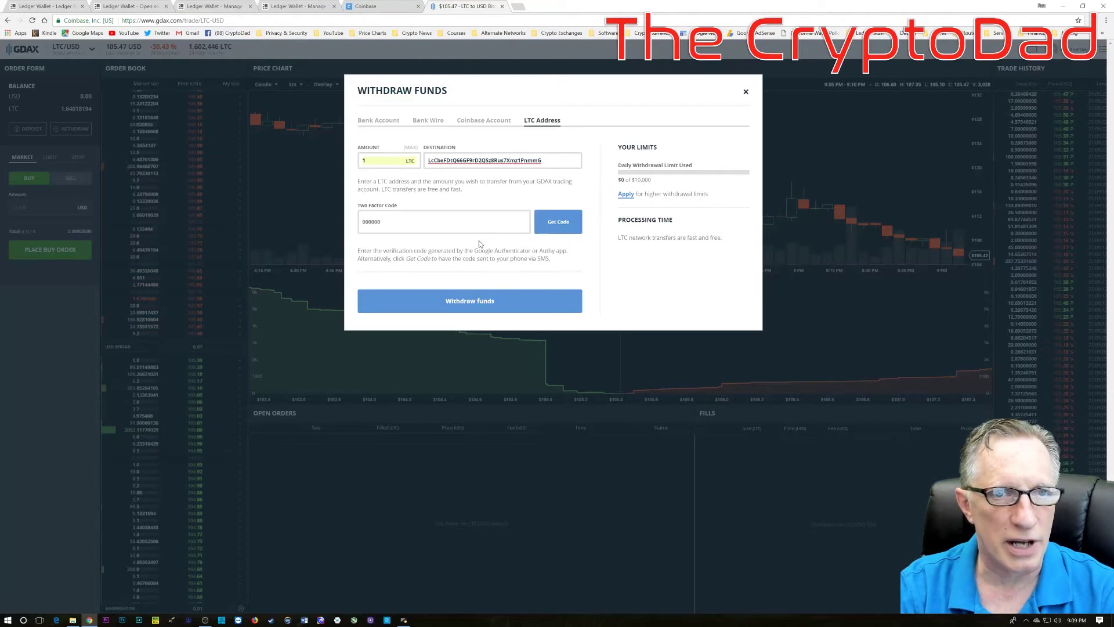
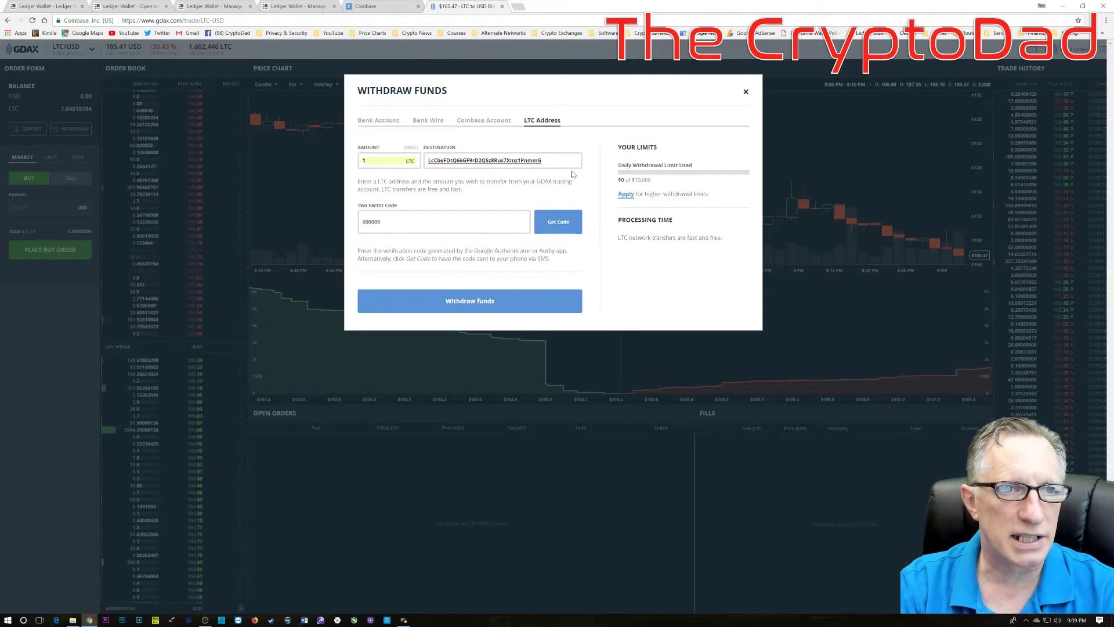
{"action": "left_click", "coordinate": [475, 303]}
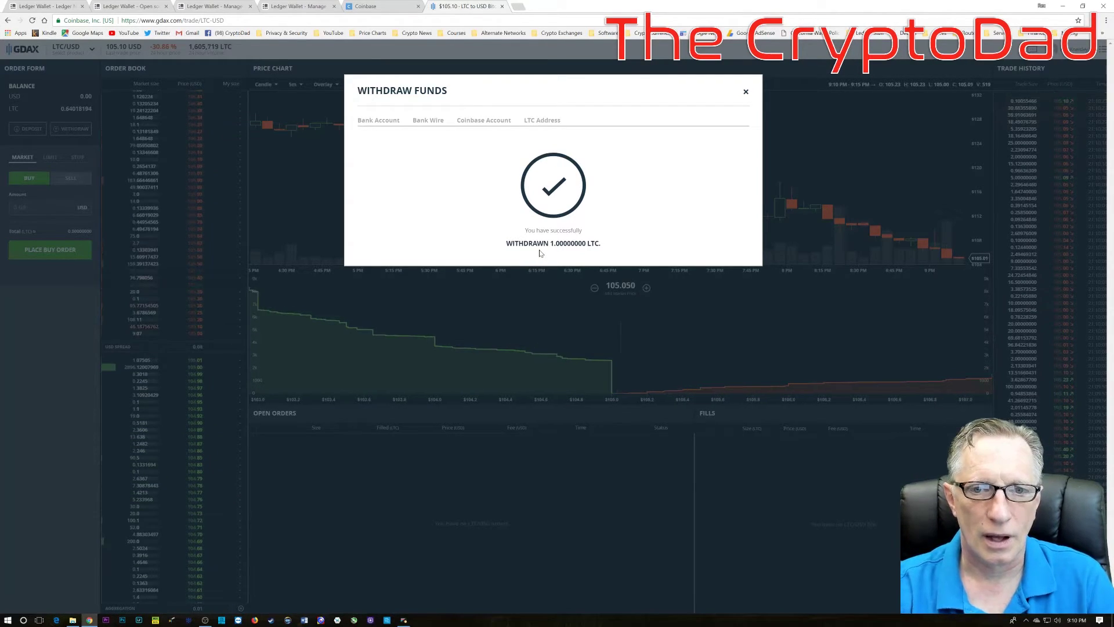
Dismiss the GDAX success message and return to the Ledger Wallet's Litecoin account overview
{"action": "left_click", "coordinate": [746, 93]}
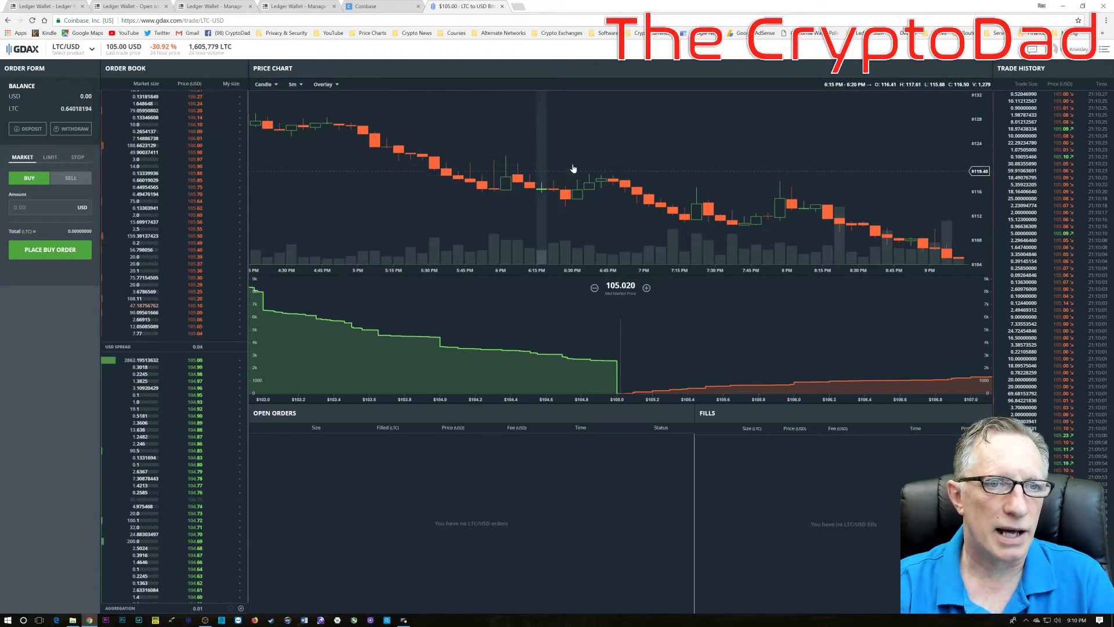
{"action": "left_click", "coordinate": [404, 619]}
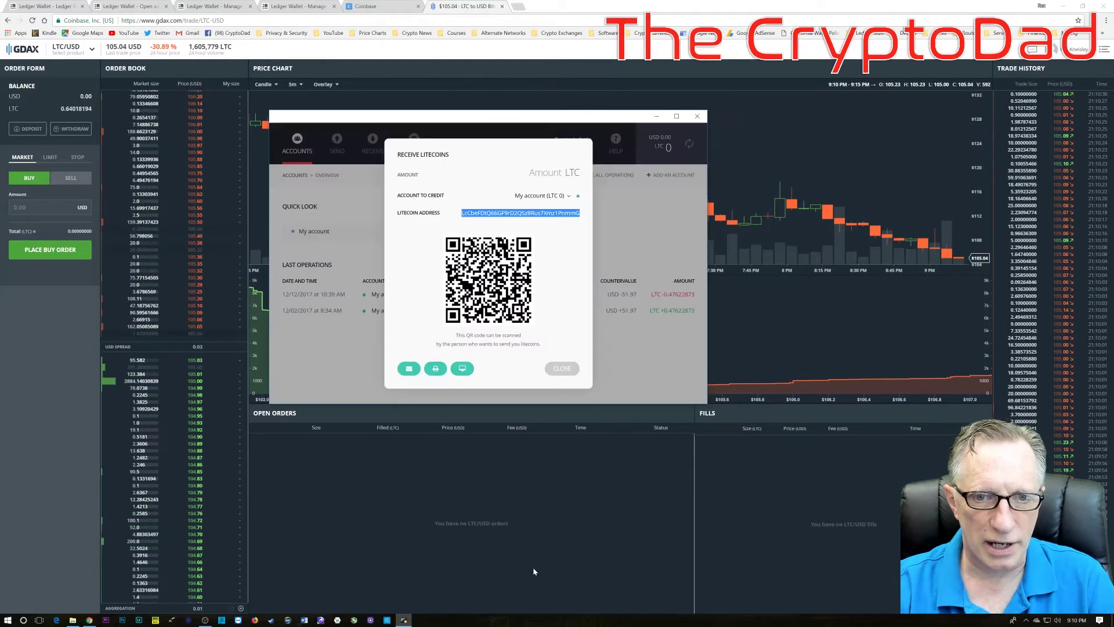
{"action": "left_click", "coordinate": [561, 369]}
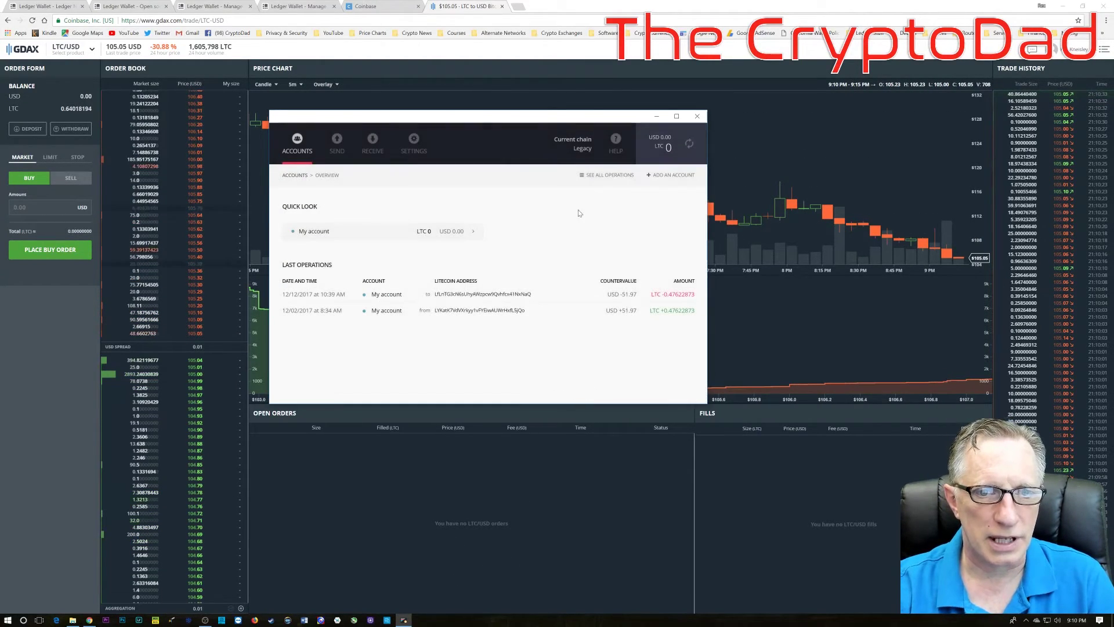